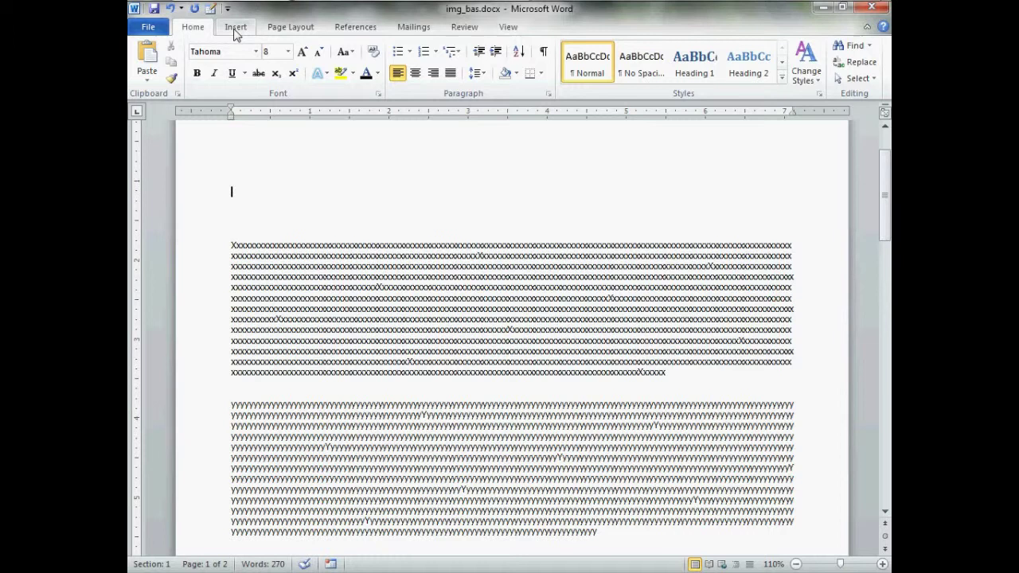
# - Insert the kitten picture 1cat_01.jpg from the 1_img_bas folder at the top of the page
pyautogui.click(235, 30)
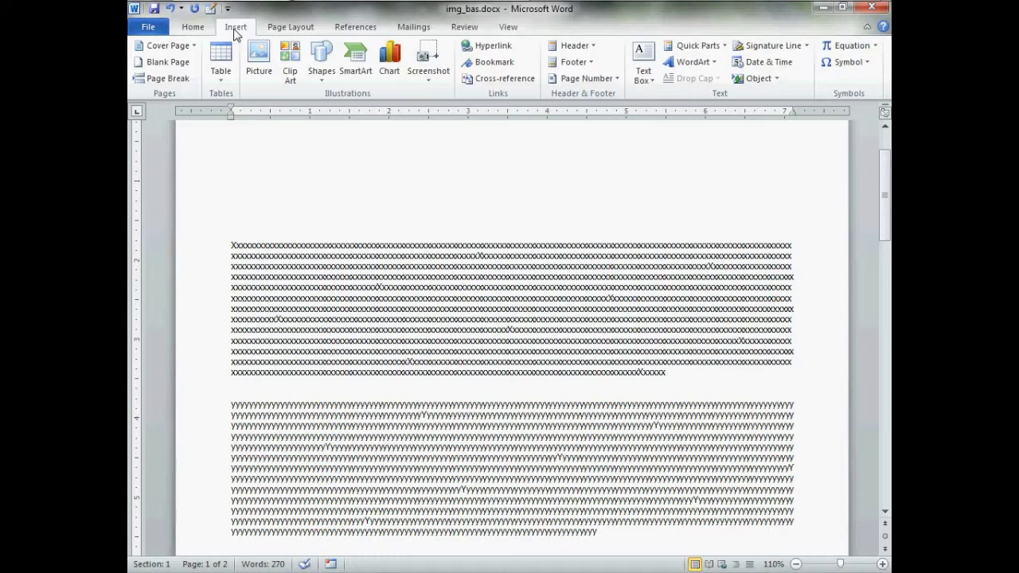
pyautogui.click(259, 61)
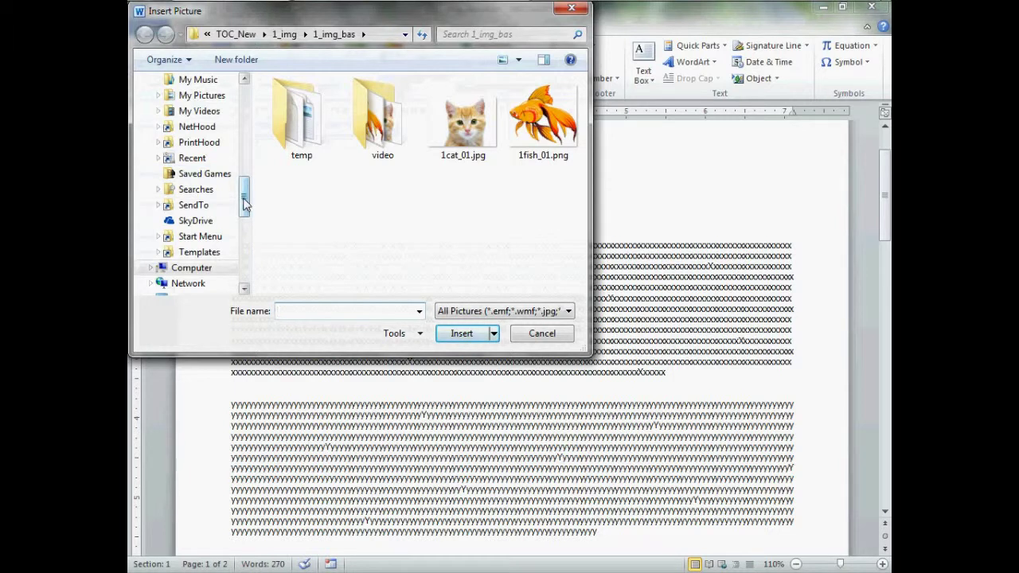
pyautogui.moveTo(245, 203); pyautogui.dragTo(248, 162)
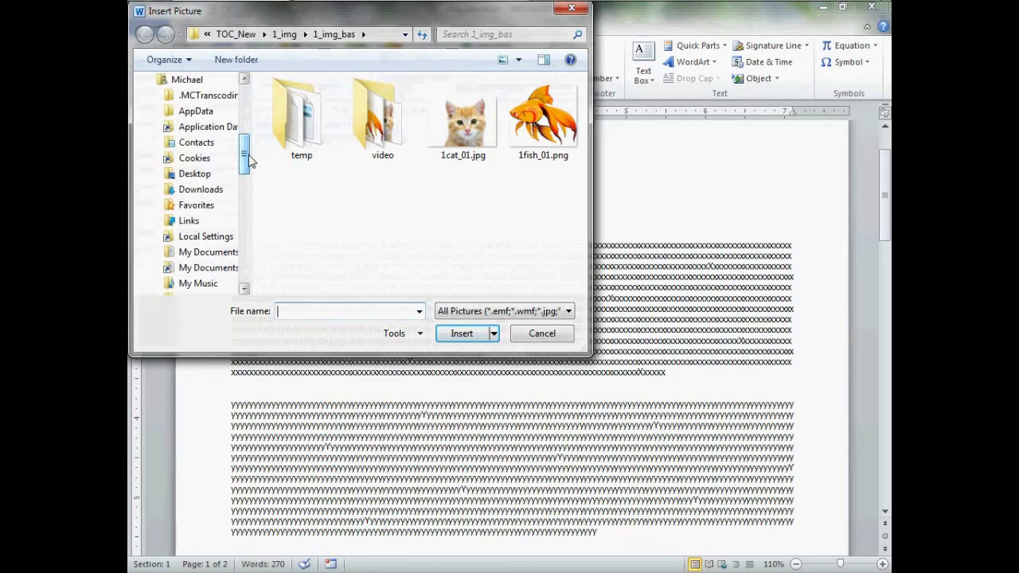
pyautogui.click(466, 125)
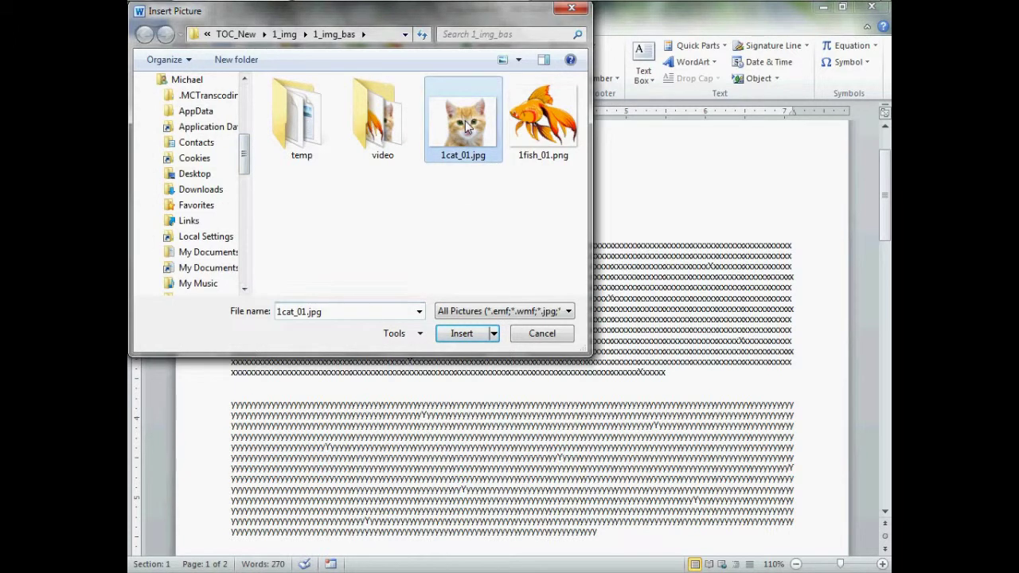
pyautogui.click(461, 333)
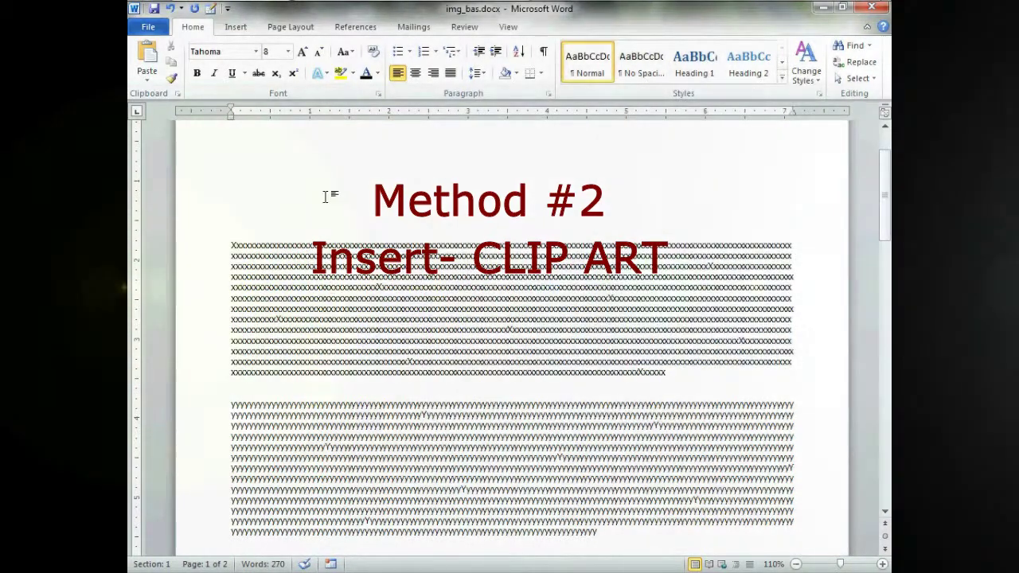
# - Open the Clip Art pane, enter 'cats' as the search term, and review the media types
pyautogui.click(236, 27)
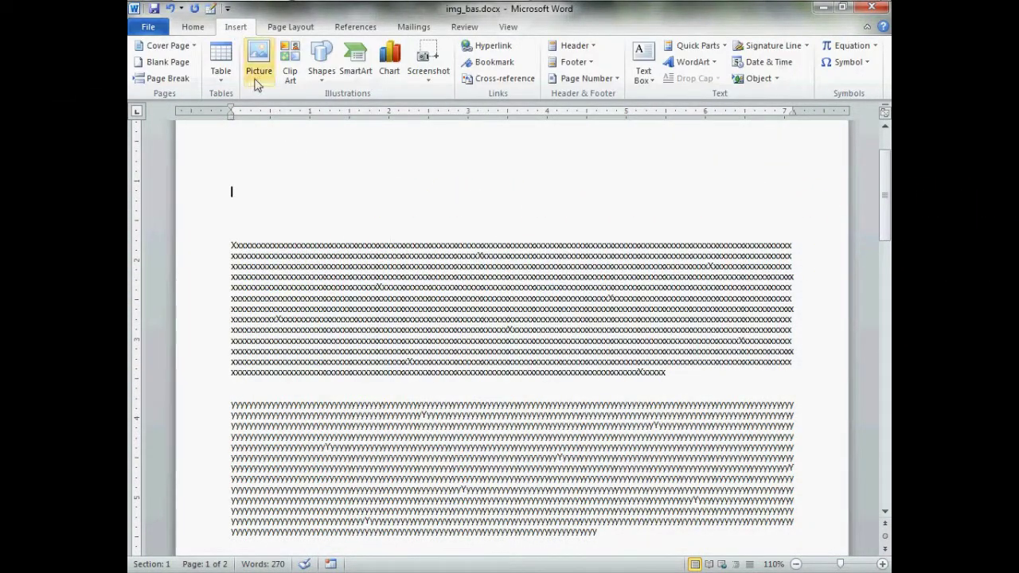
pyautogui.click(291, 64)
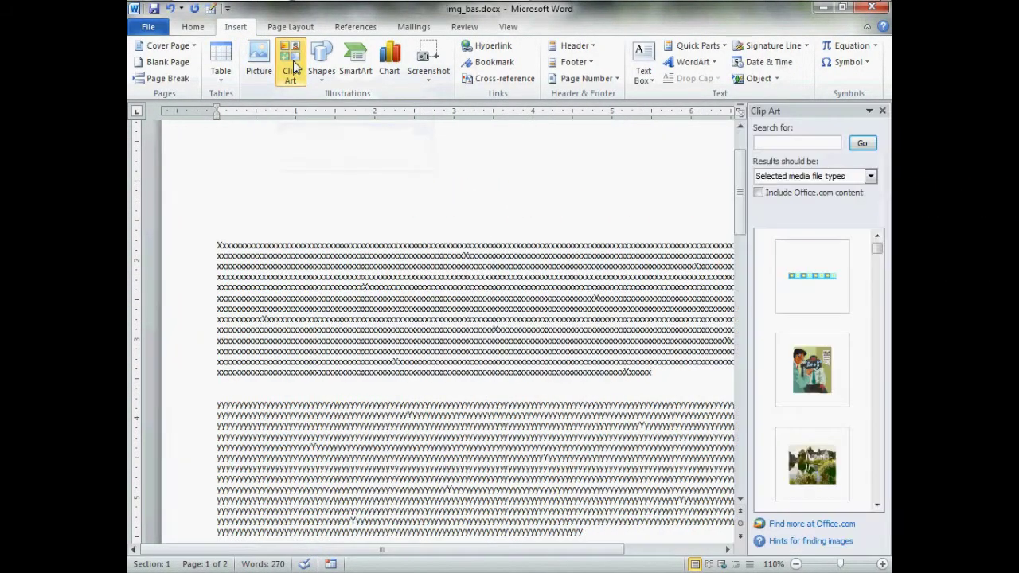
pyautogui.click(791, 149)
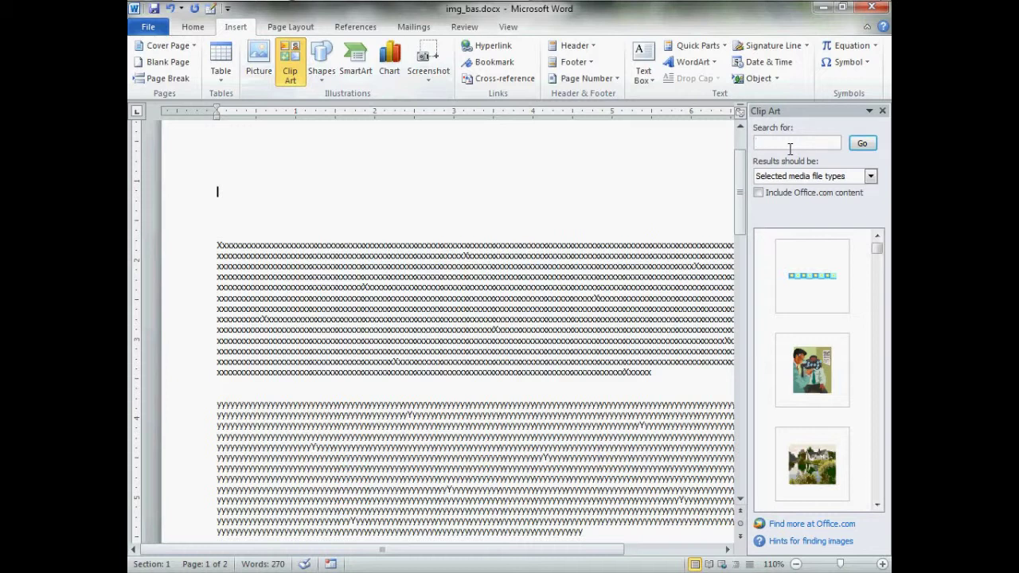
pyautogui.write('cats')
pyautogui.click(870, 177)
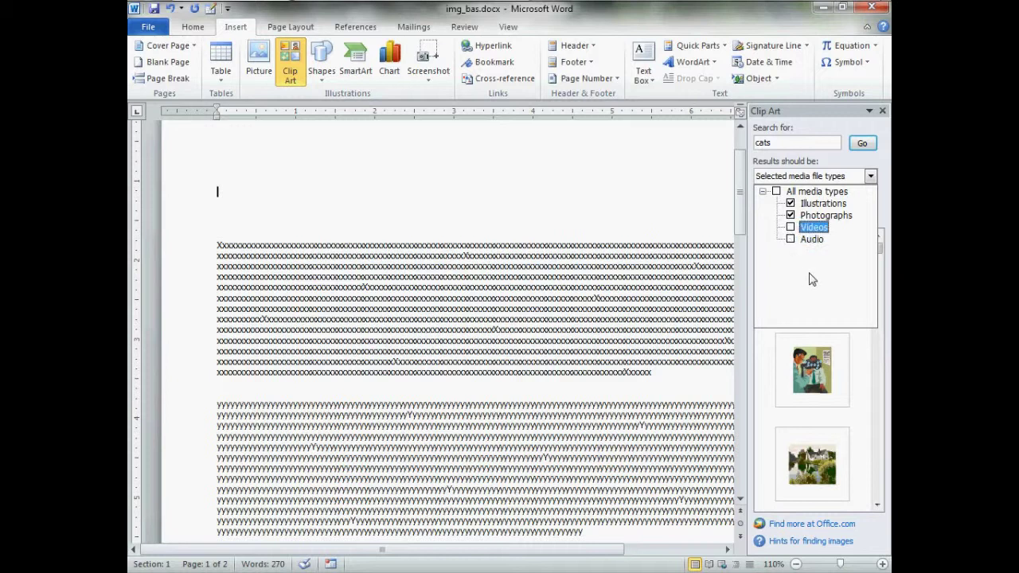
pyautogui.click(834, 166)
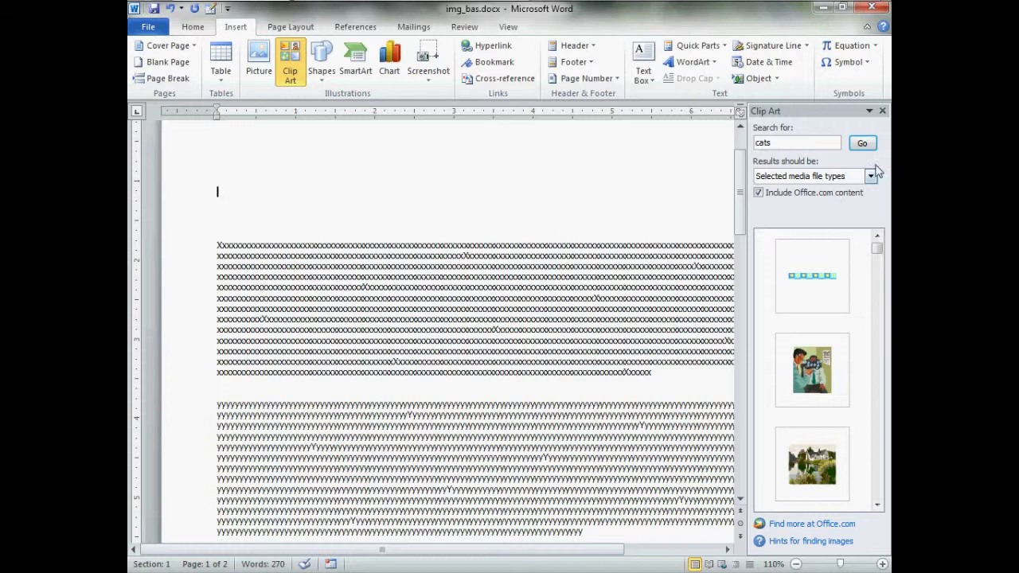
# - Run the 'cats' clip art search and insert the sultry tabby cat photo from the results
pyautogui.click(864, 143)
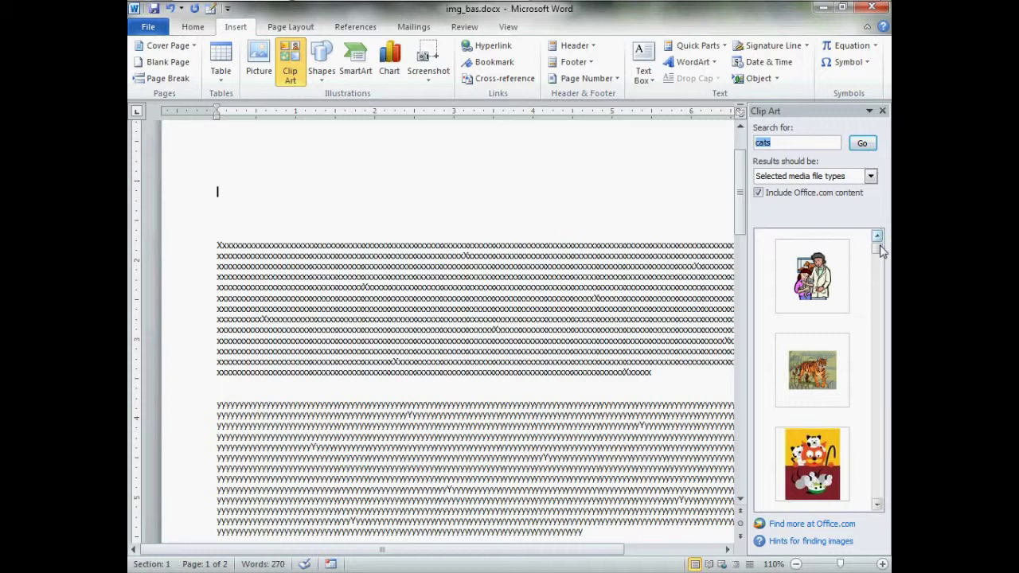
pyautogui.moveTo(879, 254); pyautogui.dragTo(877, 270)
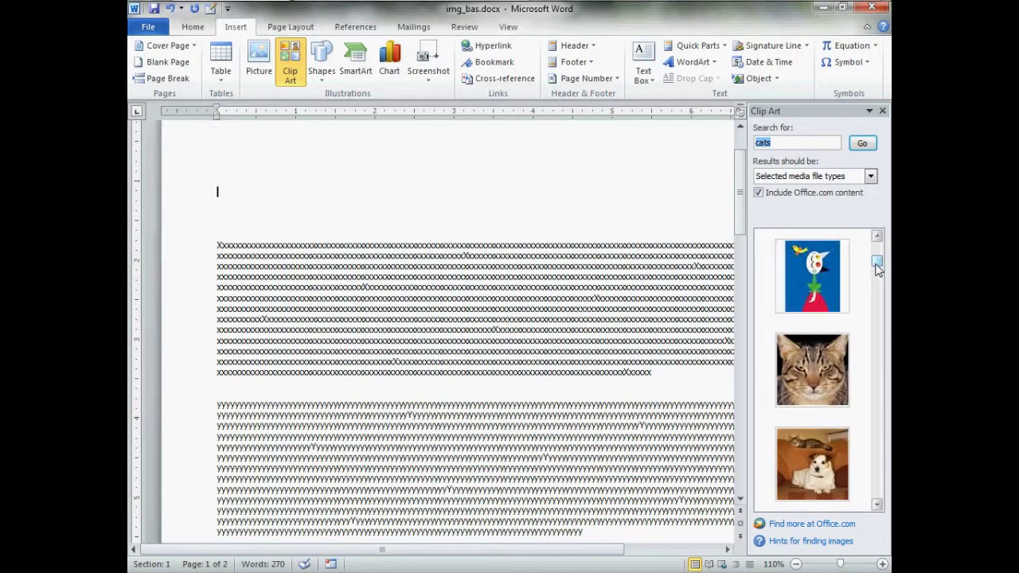
pyautogui.moveTo(810, 360)
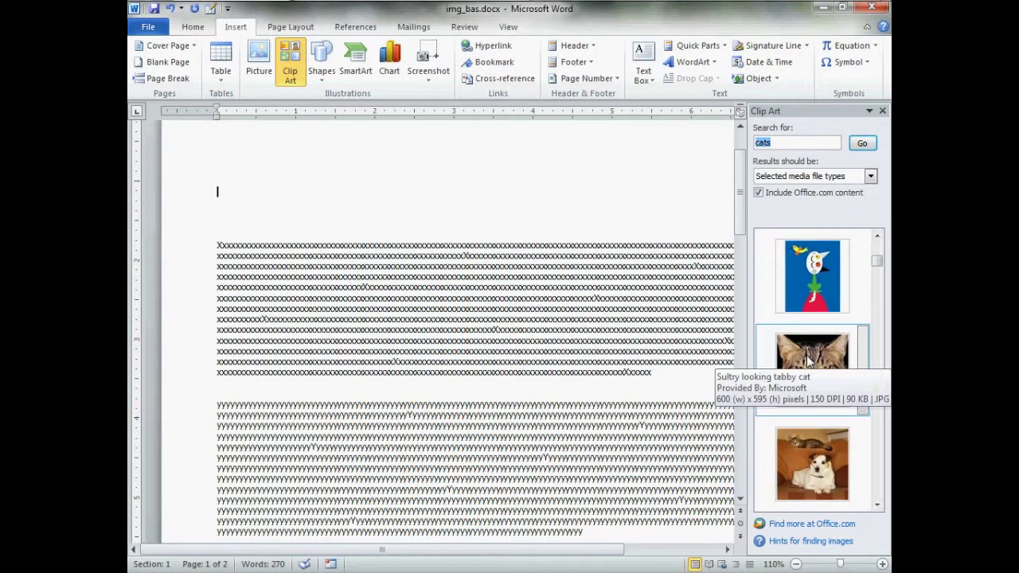
pyautogui.click(815, 373)
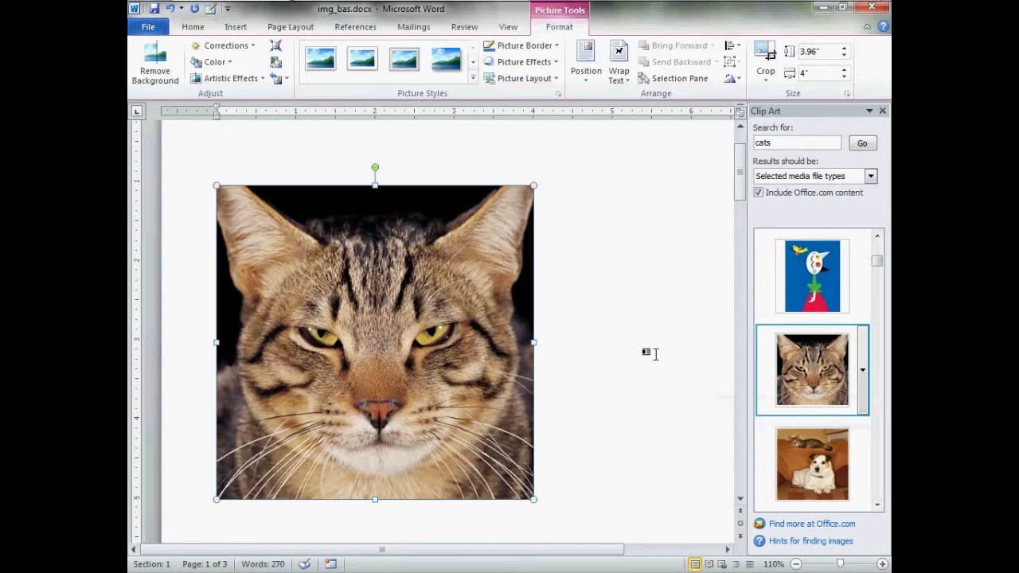
# - Delete the inserted tabby cat picture and close the Clip Art task pane
pyautogui.press('Delete')
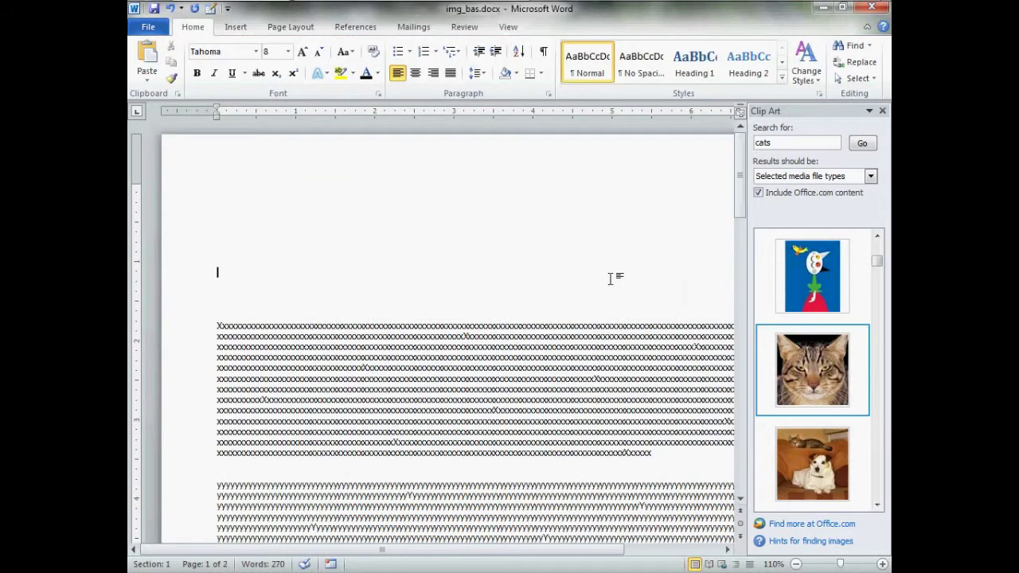
pyautogui.click(883, 113)
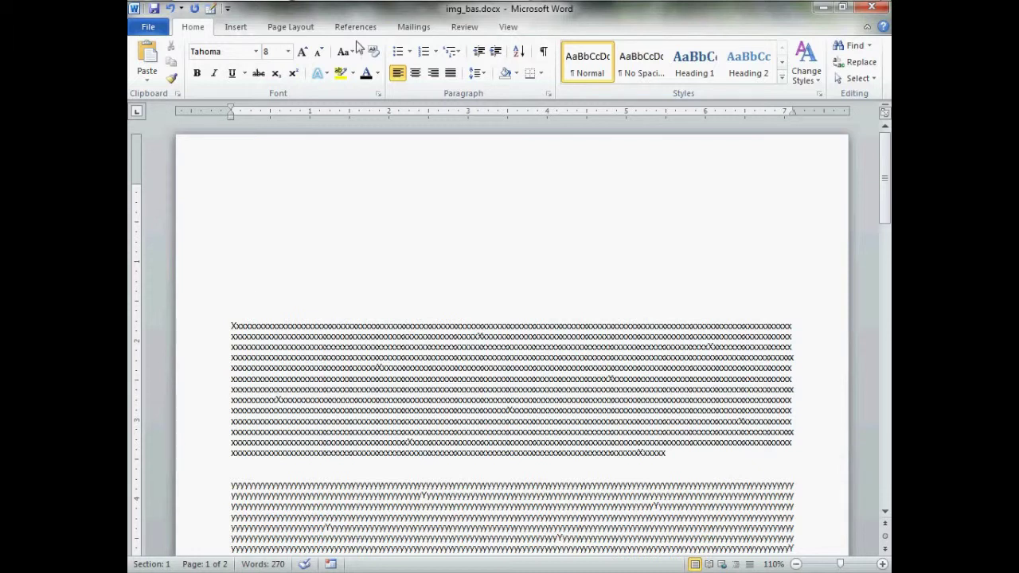
# - Drag 1cat_01.jpg from the Explorer video folder onto the Word page above the x text
pyautogui.moveTo(369, 7)
pyautogui.click(480, 17)
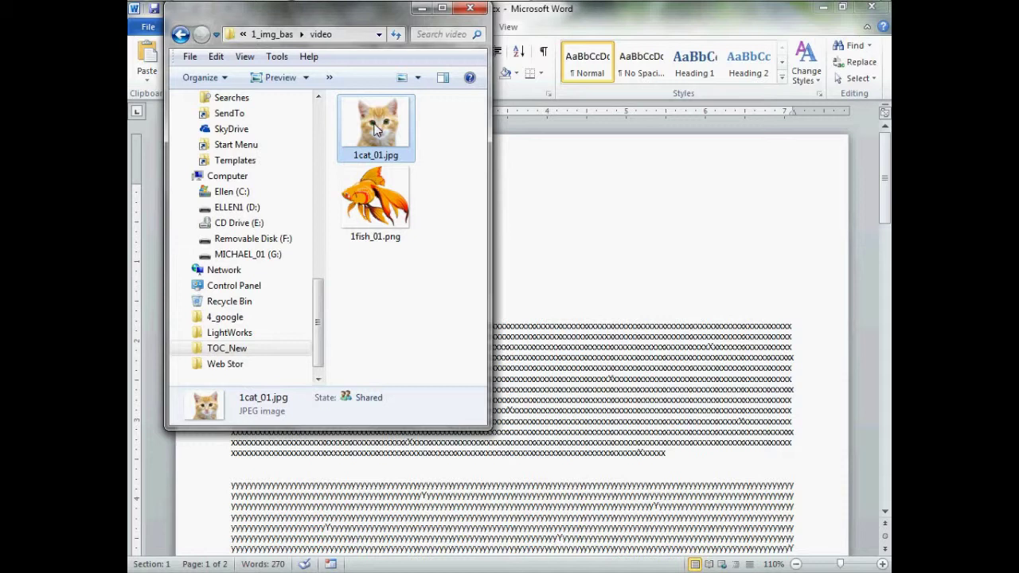
pyautogui.moveTo(378, 130); pyautogui.dragTo(596, 267)
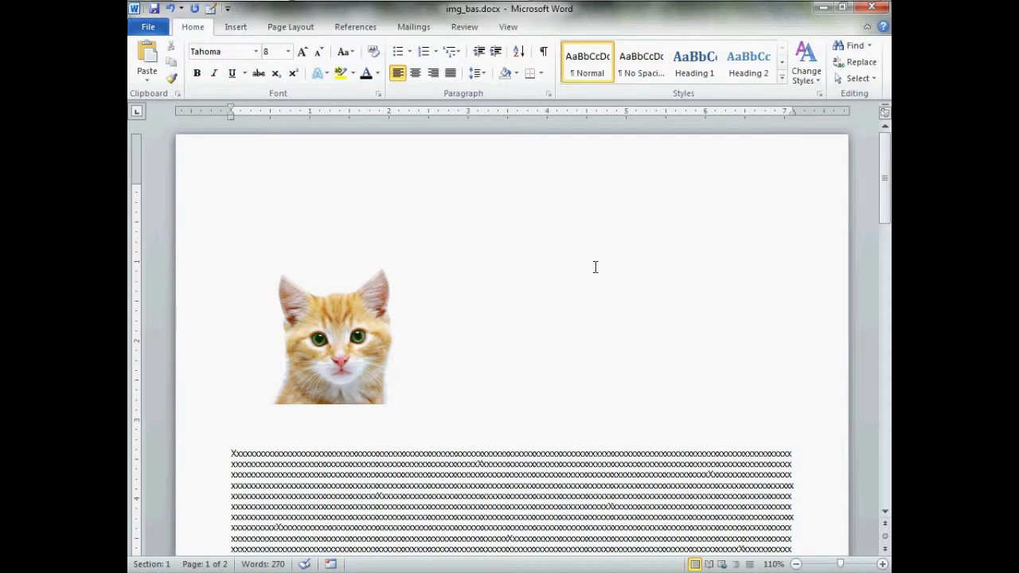
pyautogui.click(376, 343)
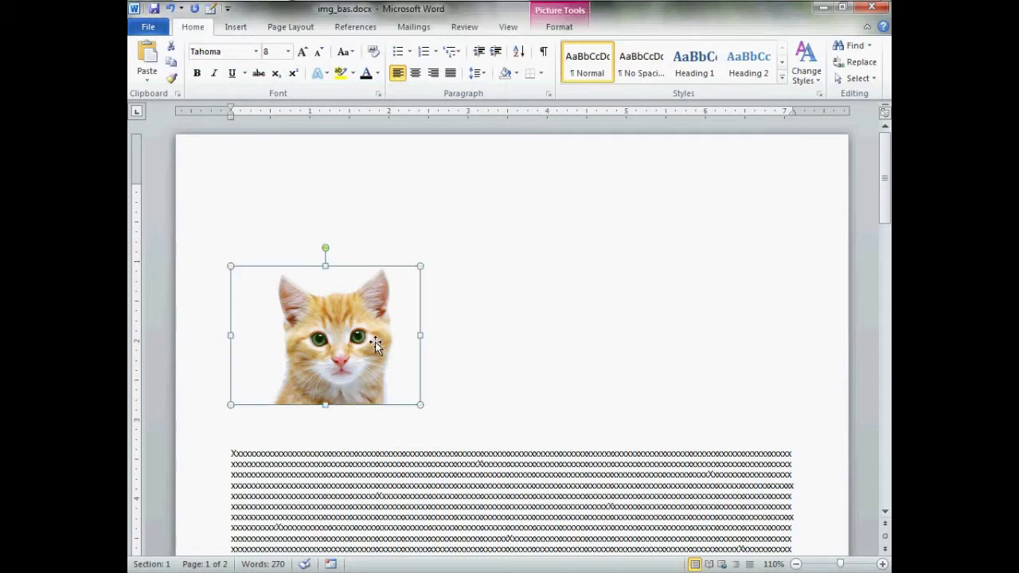
# - Delete the kitten picture from Word, then copy 1fish_01.png in the Explorer video folder
pyautogui.press('Delete')
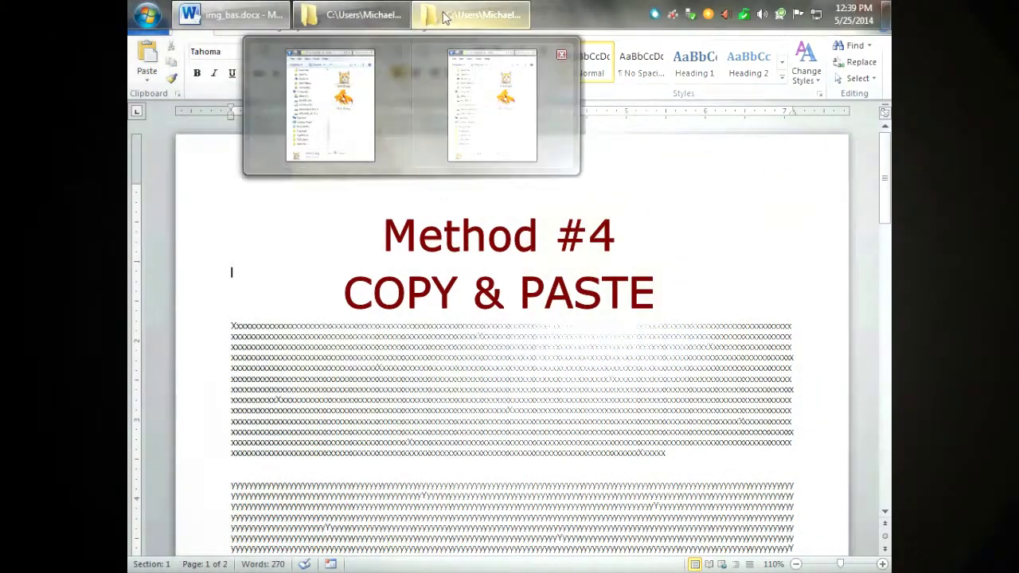
pyautogui.click(444, 17)
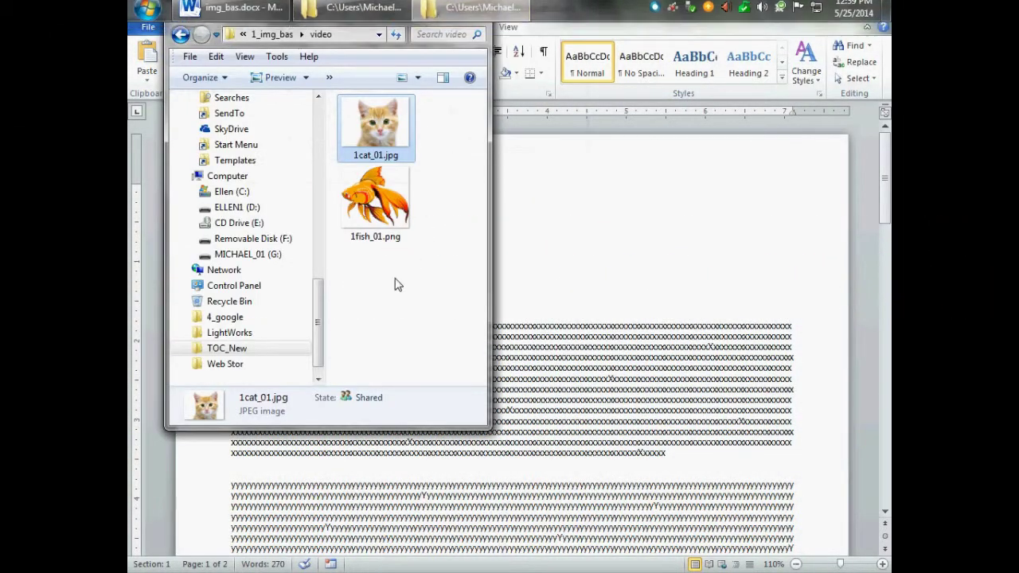
pyautogui.click(398, 285)
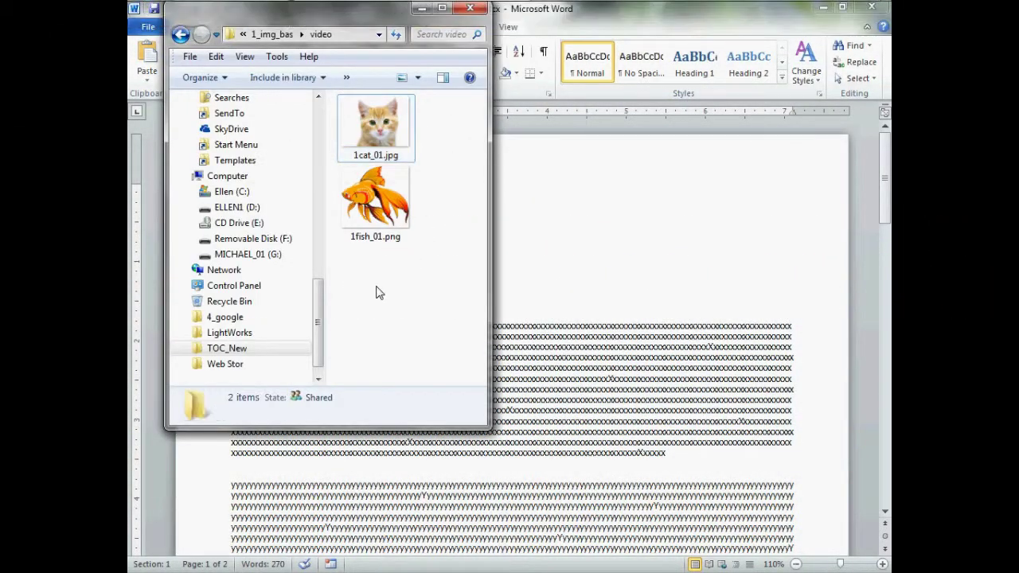
pyautogui.click(386, 212)
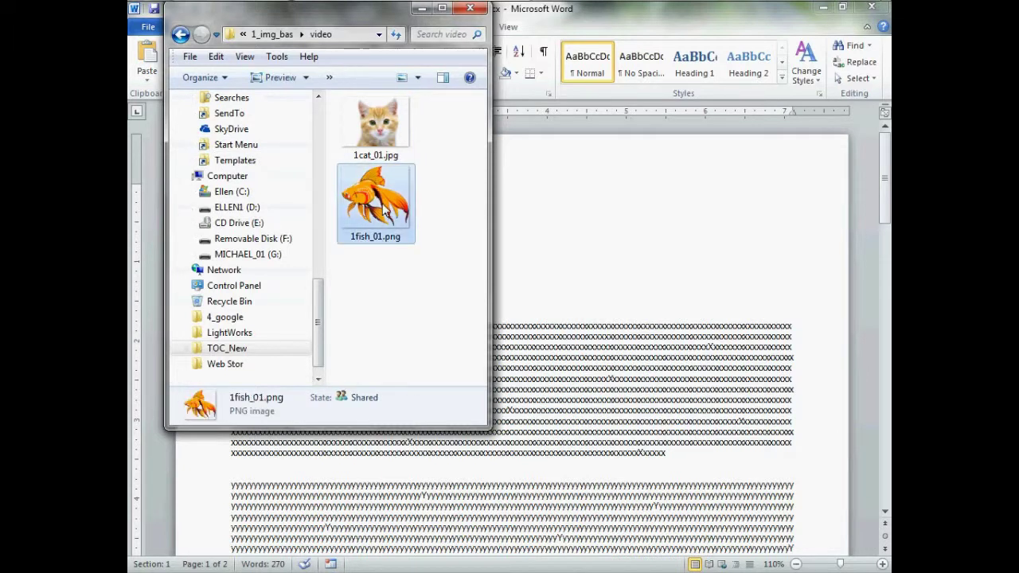
pyautogui.rightClick(383, 209)
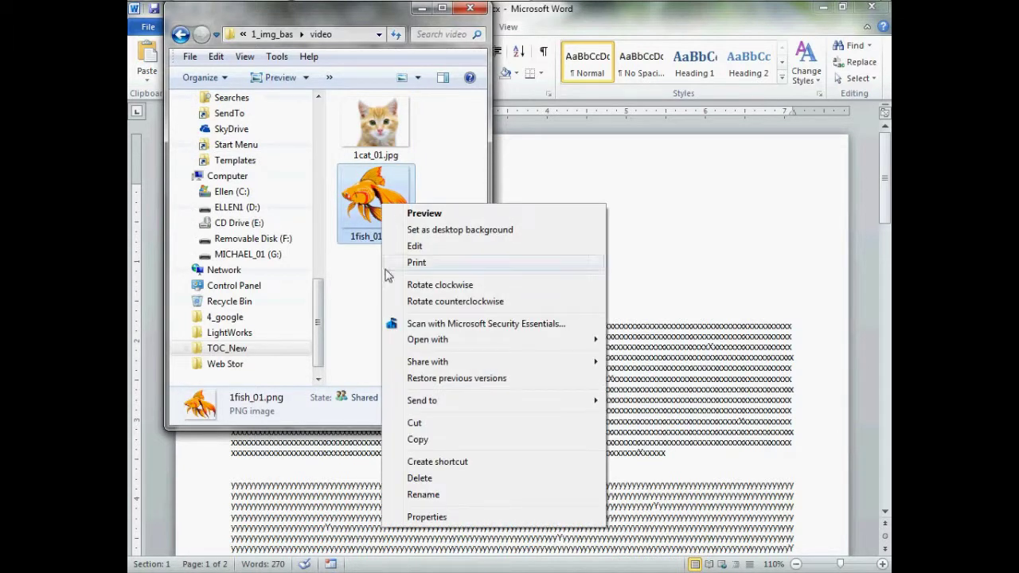
pyautogui.click(417, 441)
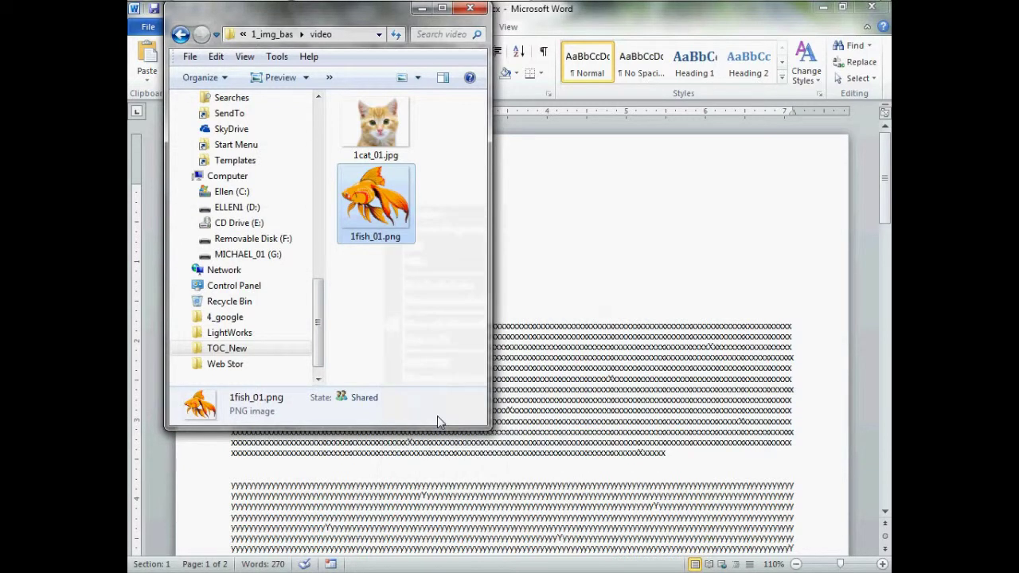
# - Paste the copied 1fish_01.png image at the top line of img_bas.docx
pyautogui.click(518, 289)
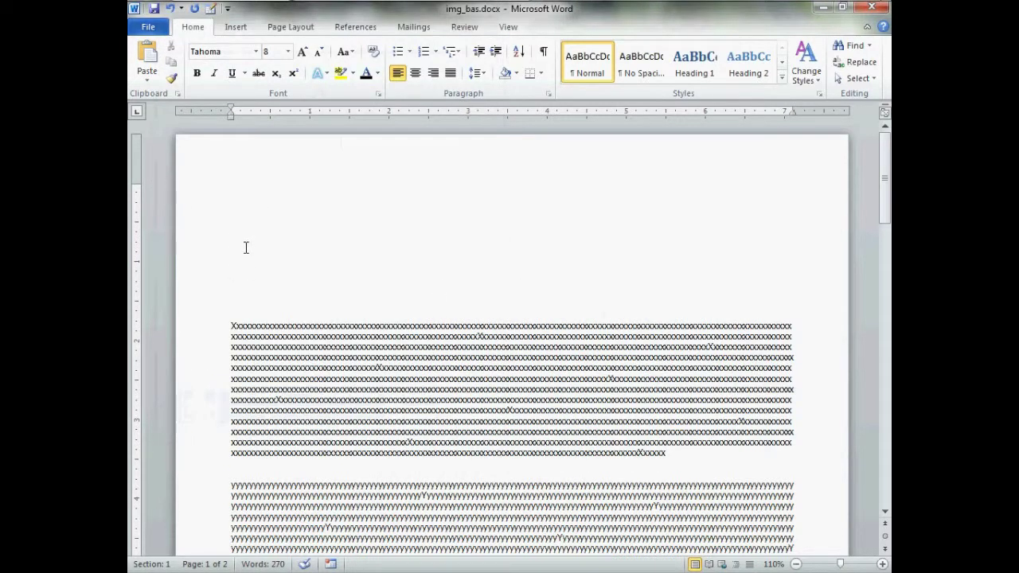
pyautogui.rightClick(246, 247)
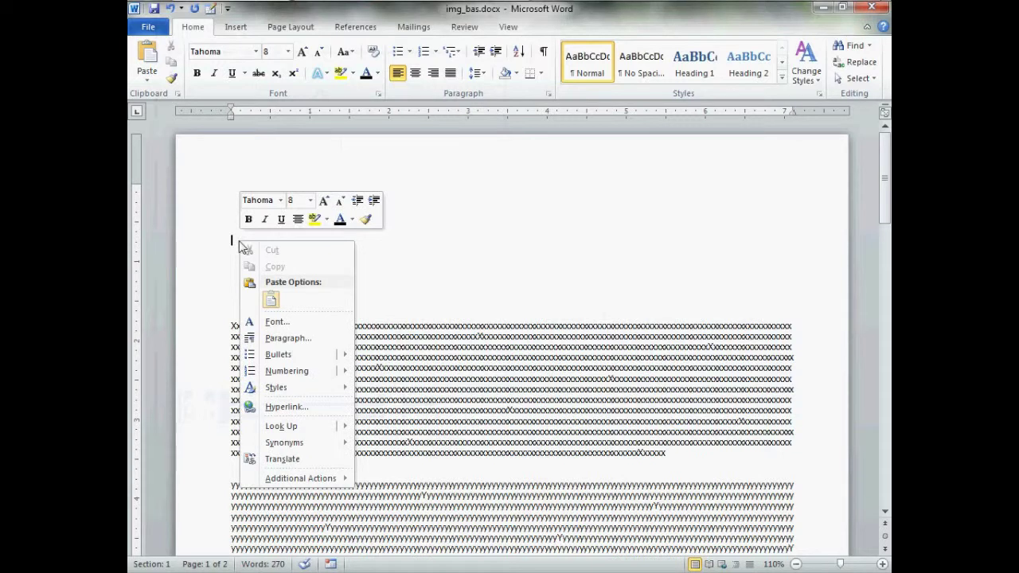
pyautogui.click(271, 300)
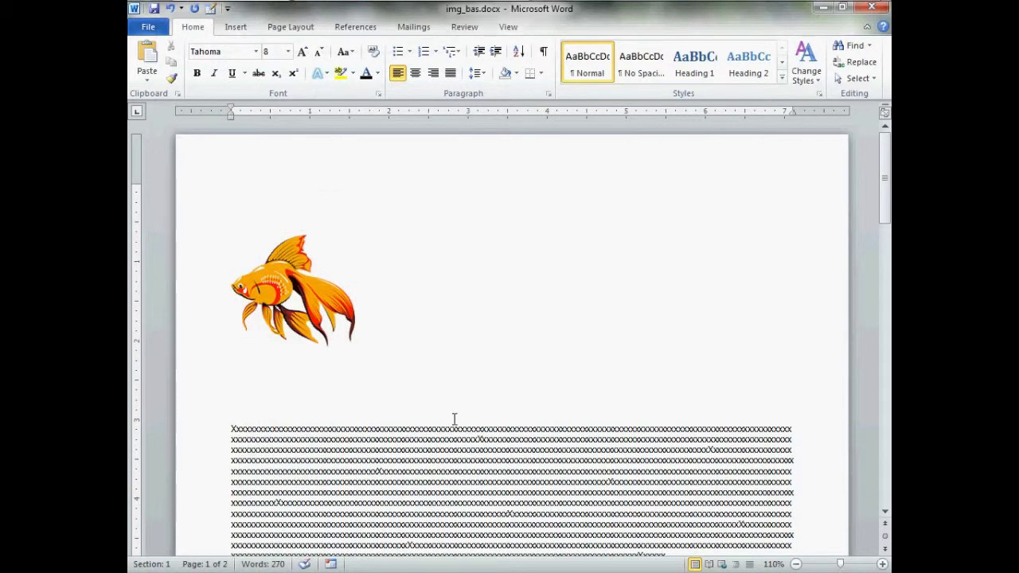
# - Delete the goldfish picture and insert 1cat_01.jpg from file above the x text
pyautogui.click(301, 297)
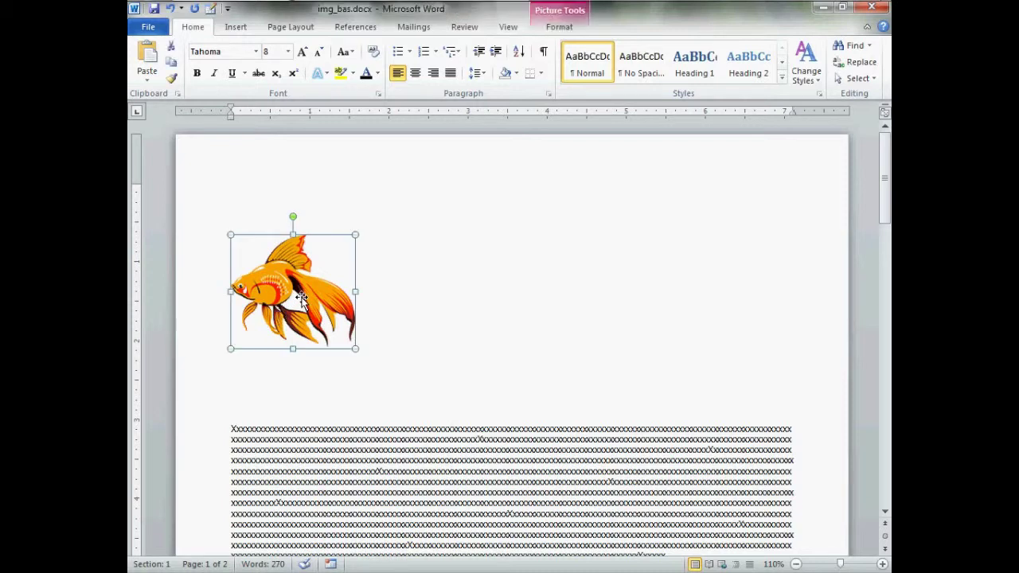
pyautogui.press('Delete')
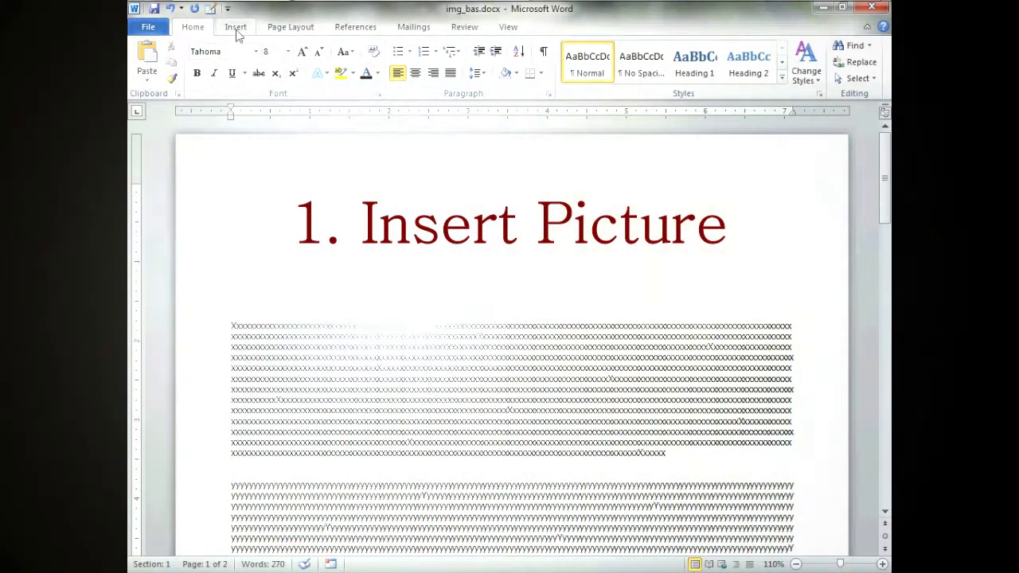
pyautogui.click(236, 29)
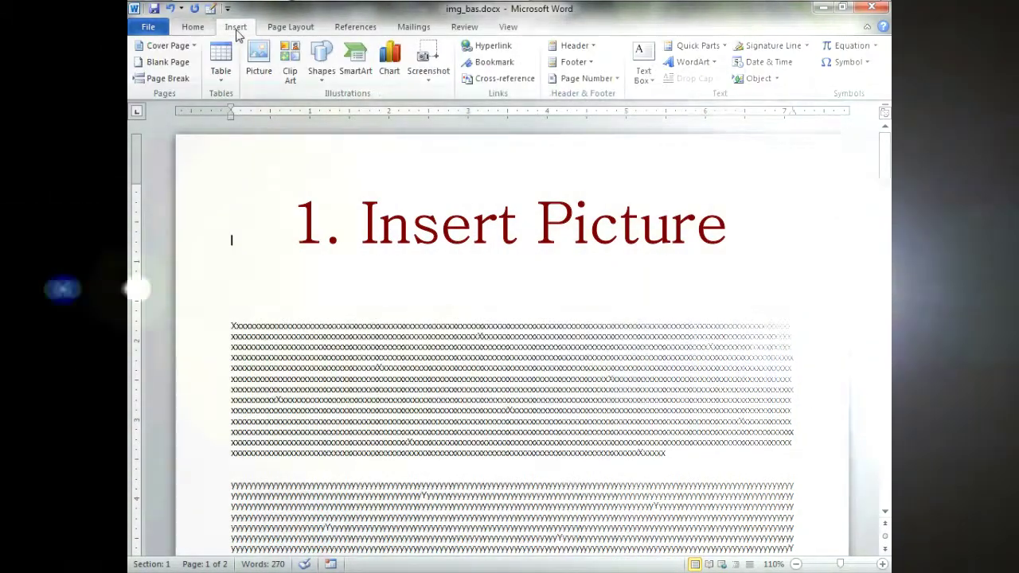
pyautogui.click(258, 62)
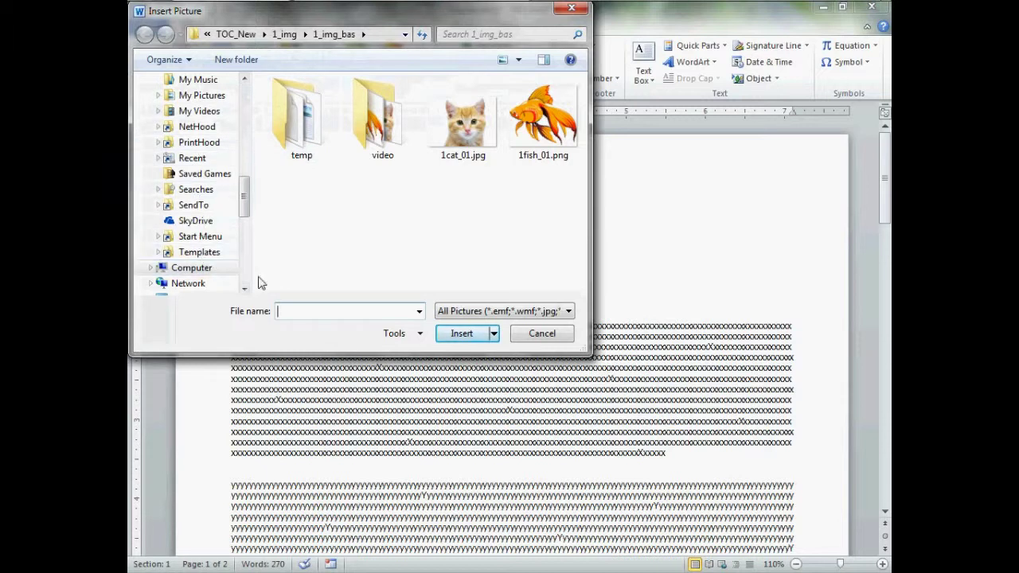
pyautogui.click(460, 137)
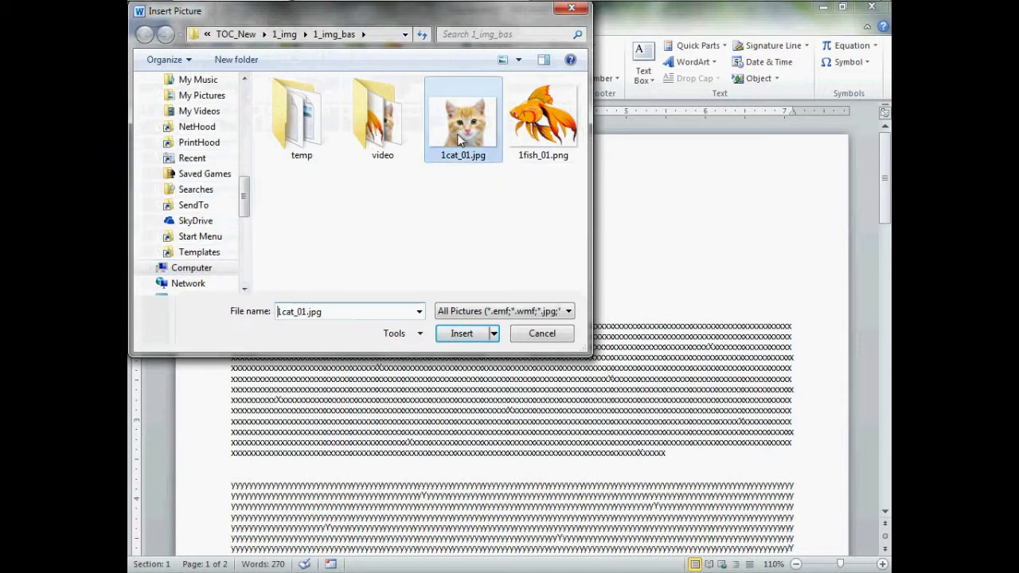
pyautogui.click(453, 334)
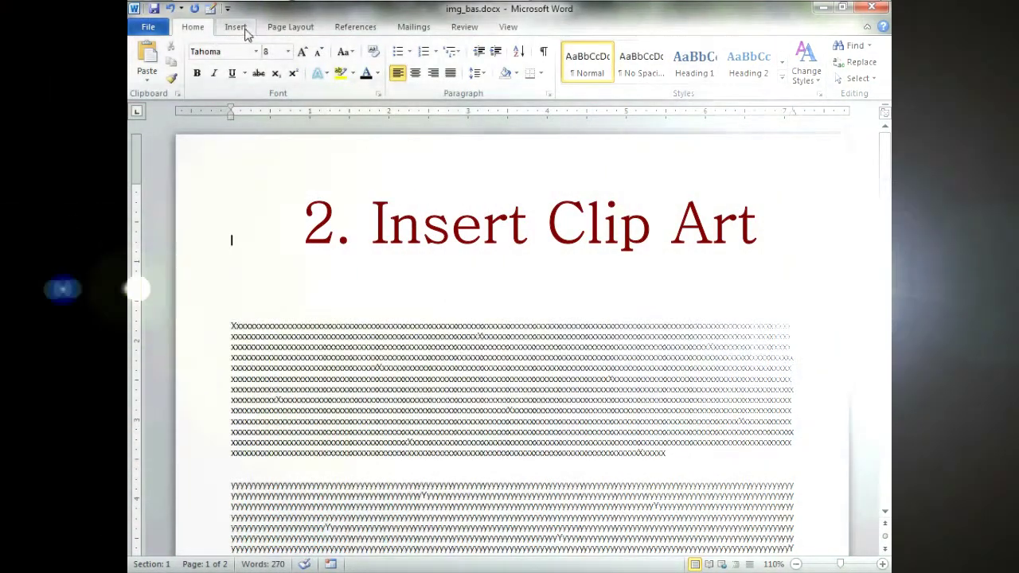
# - Reopen the Clip Art pane, review the media types, and search again for cats
pyautogui.click(243, 29)
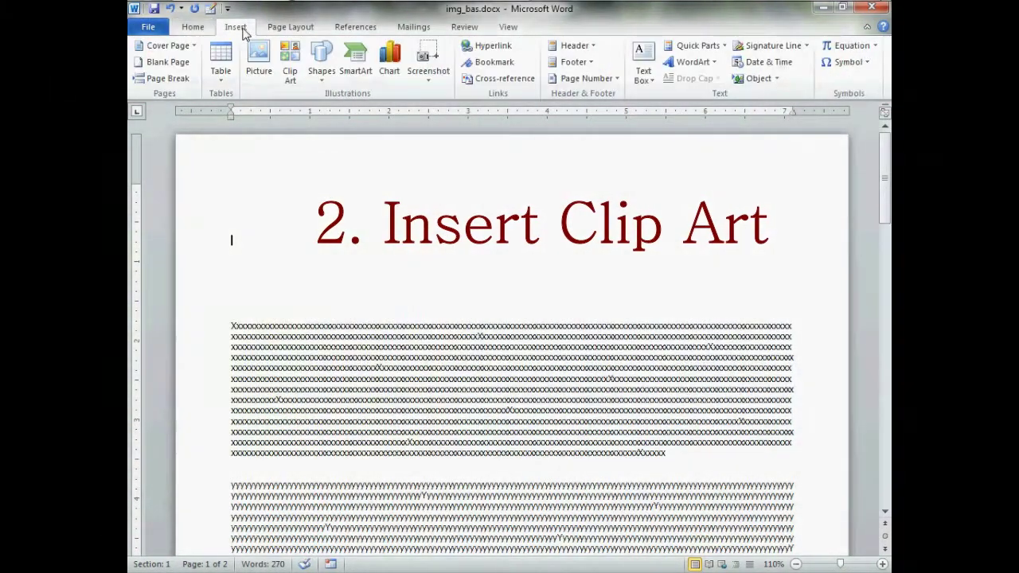
pyautogui.click(290, 62)
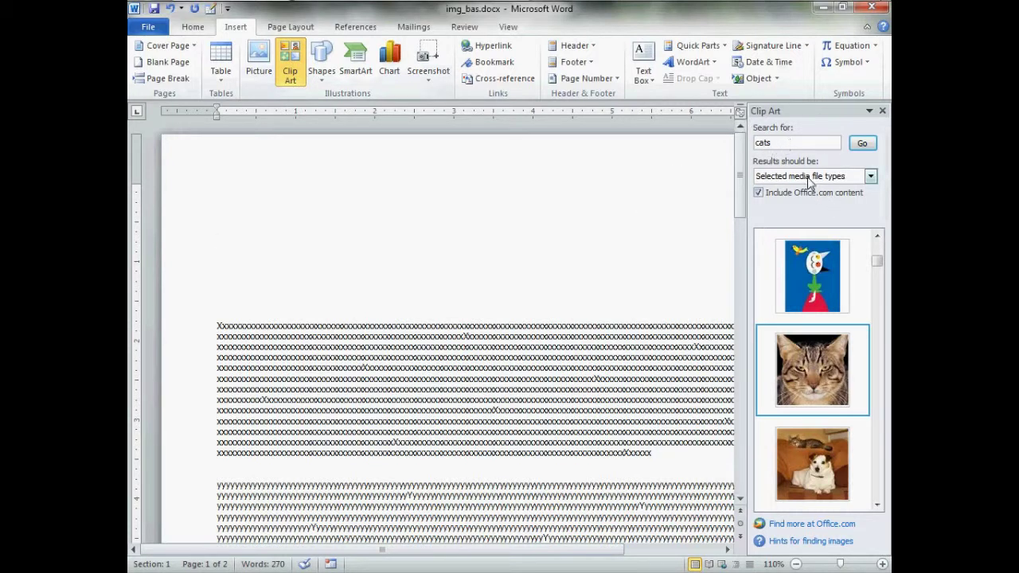
pyautogui.click(836, 177)
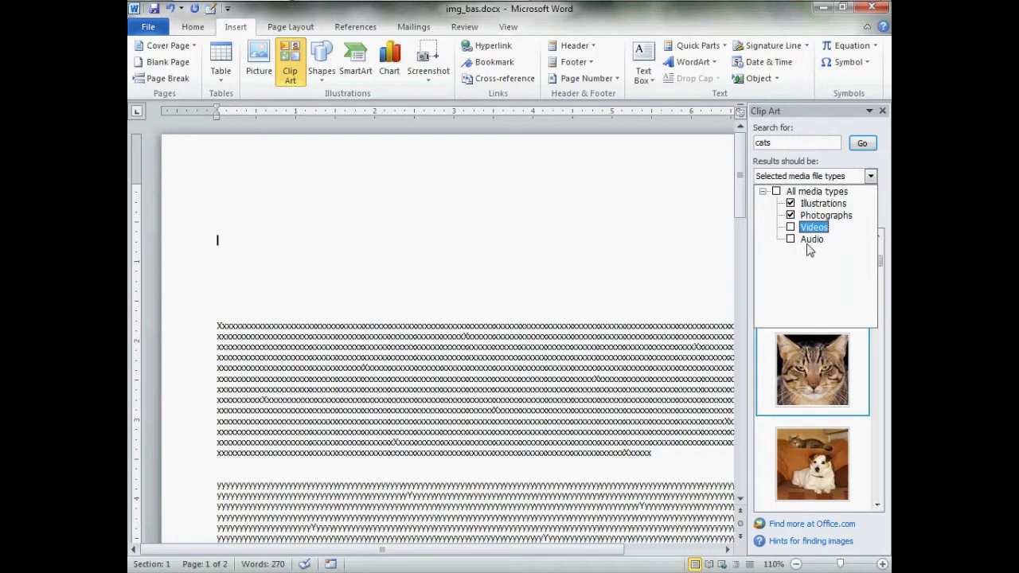
pyautogui.click(846, 168)
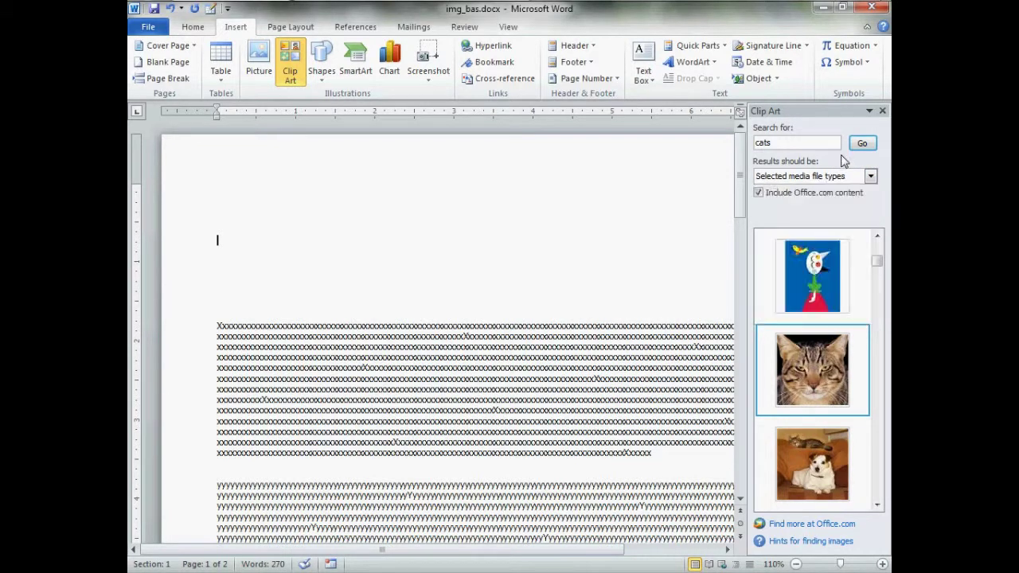
pyautogui.click(759, 194)
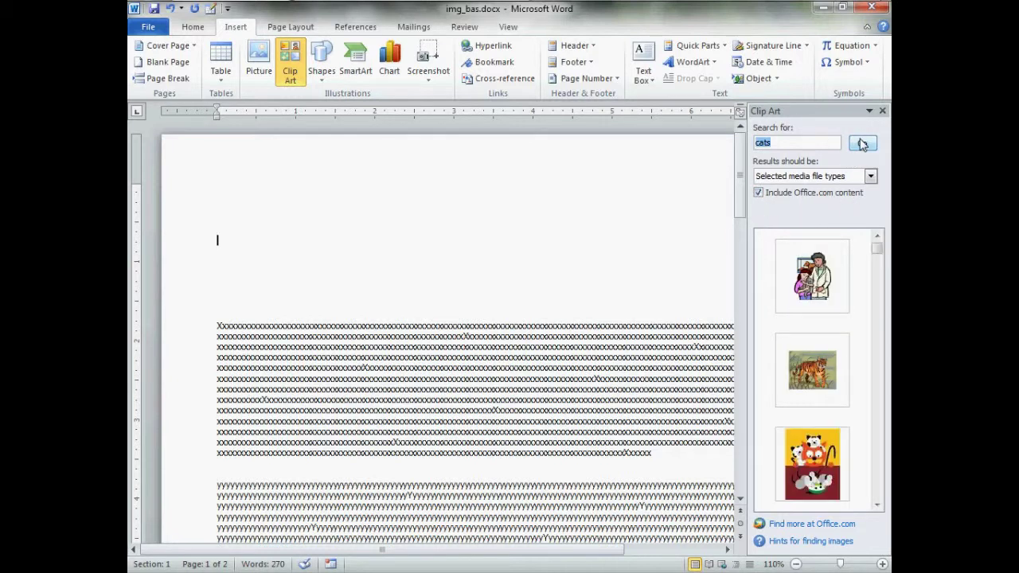
# - Insert the tabby cat photo from the results and reselect it in the document
pyautogui.moveTo(878, 253); pyautogui.dragTo(877, 263)
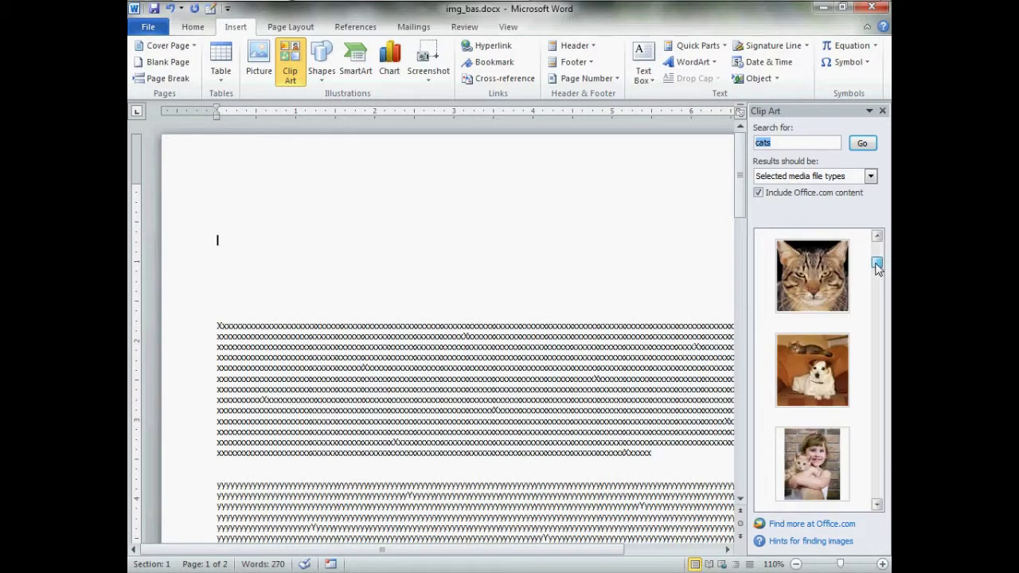
pyautogui.click(802, 275)
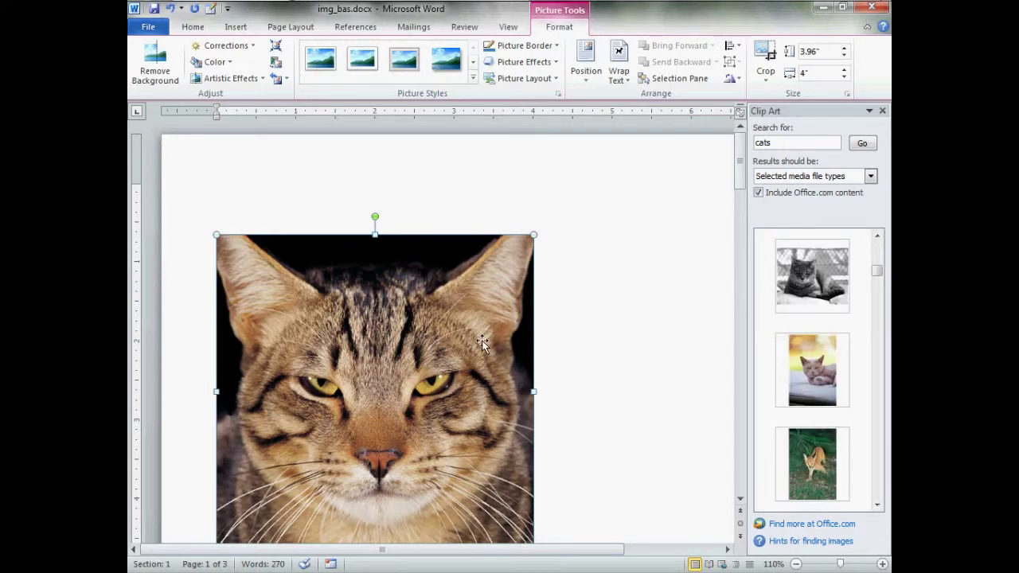
pyautogui.click(546, 337)
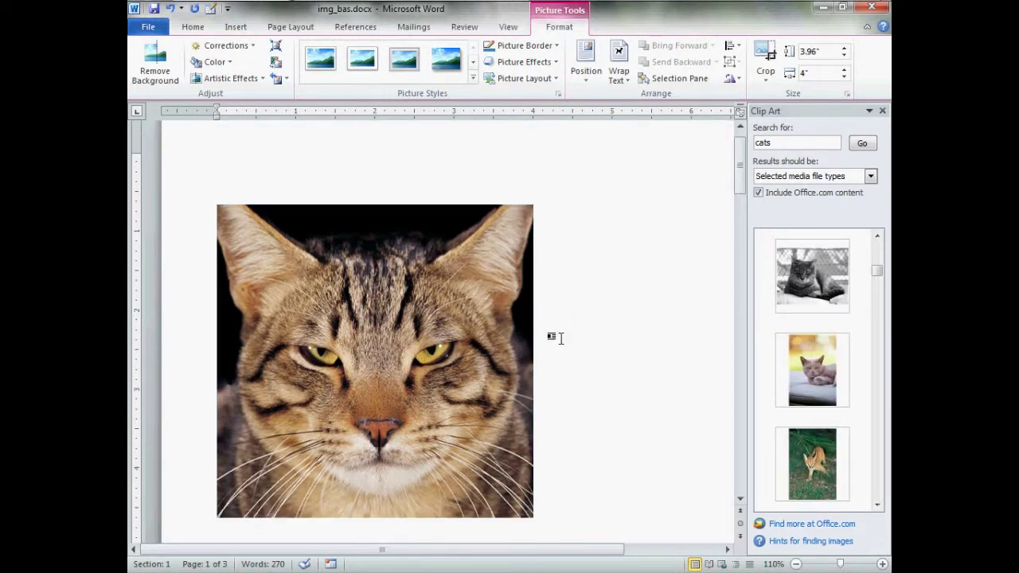
pyautogui.click(489, 330)
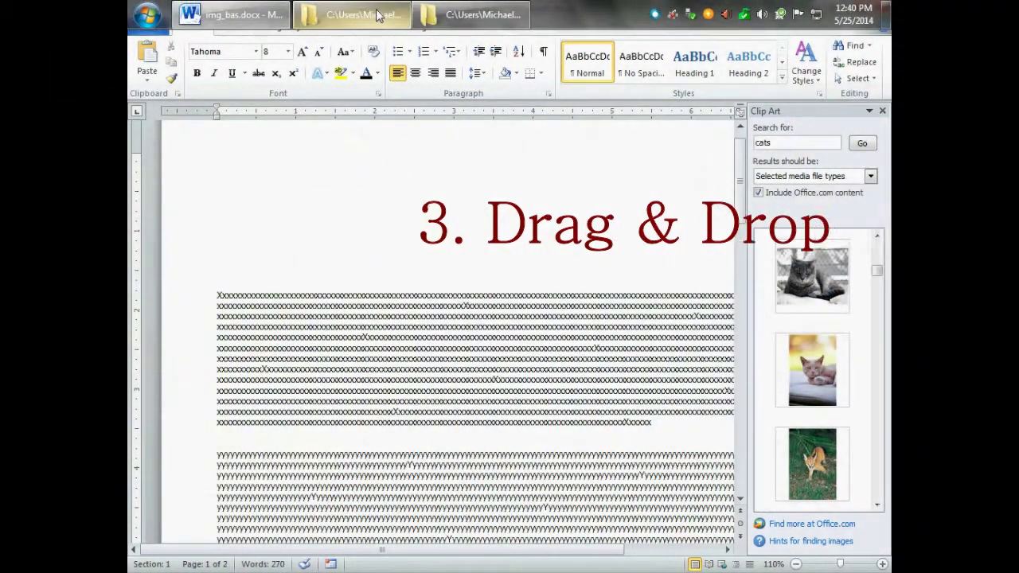
# - Drag 1cat_01.jpg from the Explorer video folder into Word above the text, then delete it
pyautogui.click(458, 17)
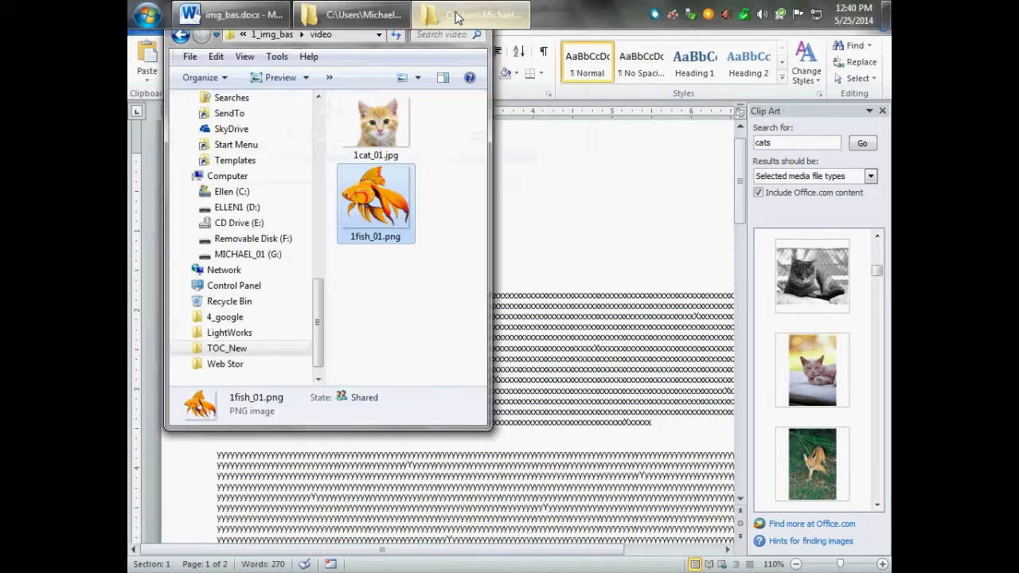
pyautogui.click(379, 299)
pyautogui.click(379, 129)
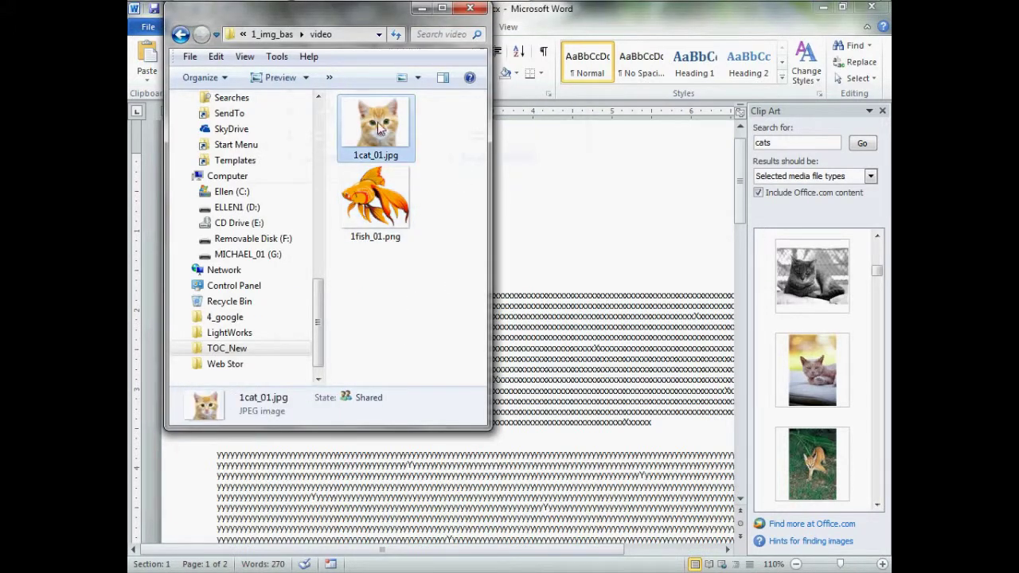
pyautogui.moveTo(377, 127); pyautogui.dragTo(599, 210)
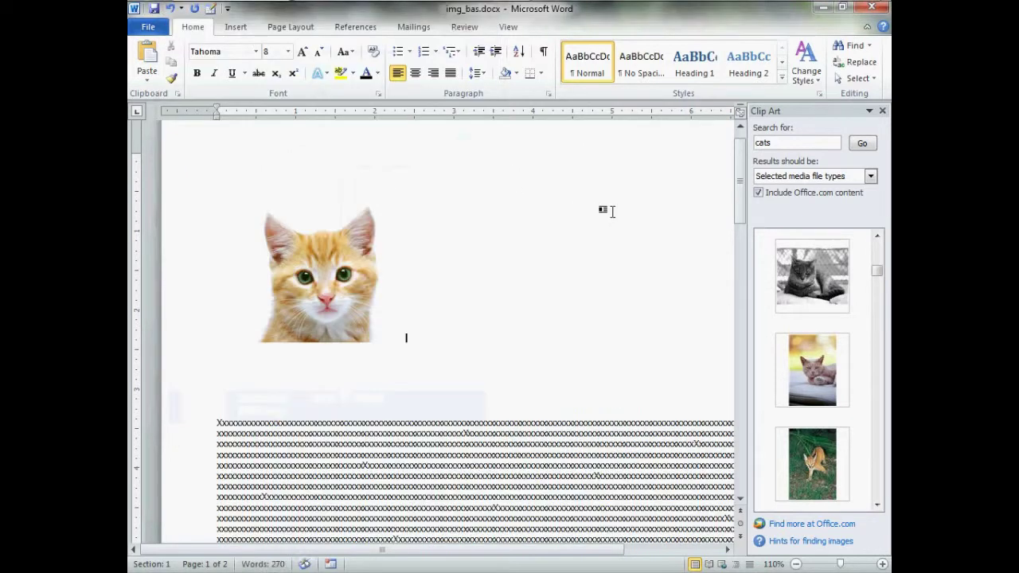
pyautogui.click(340, 291)
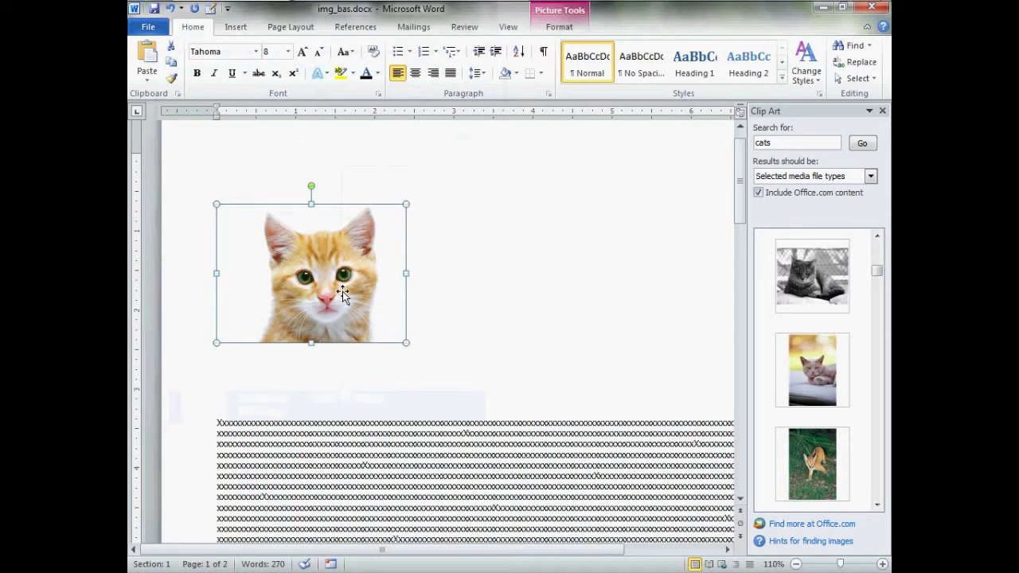
pyautogui.press('Delete')
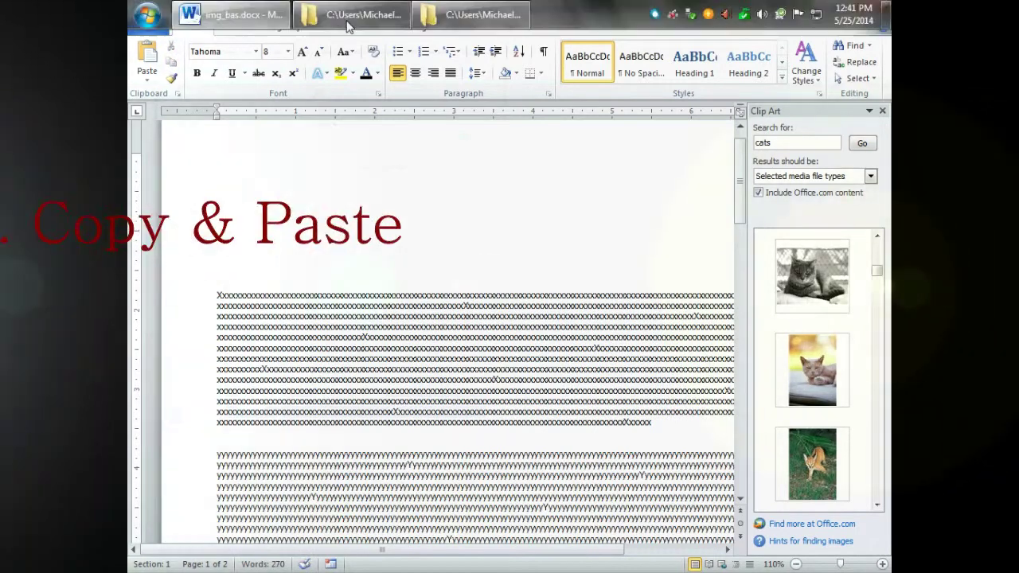
# - Copy the 1fish_01.png goldfish picture from the video folder in Windows Explorer
pyautogui.click(478, 14)
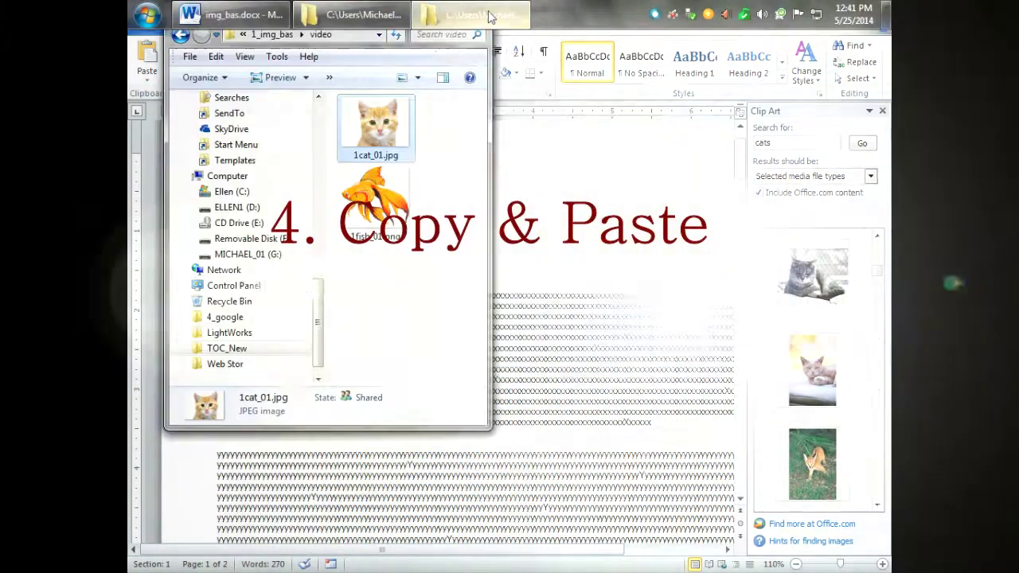
pyautogui.click(419, 351)
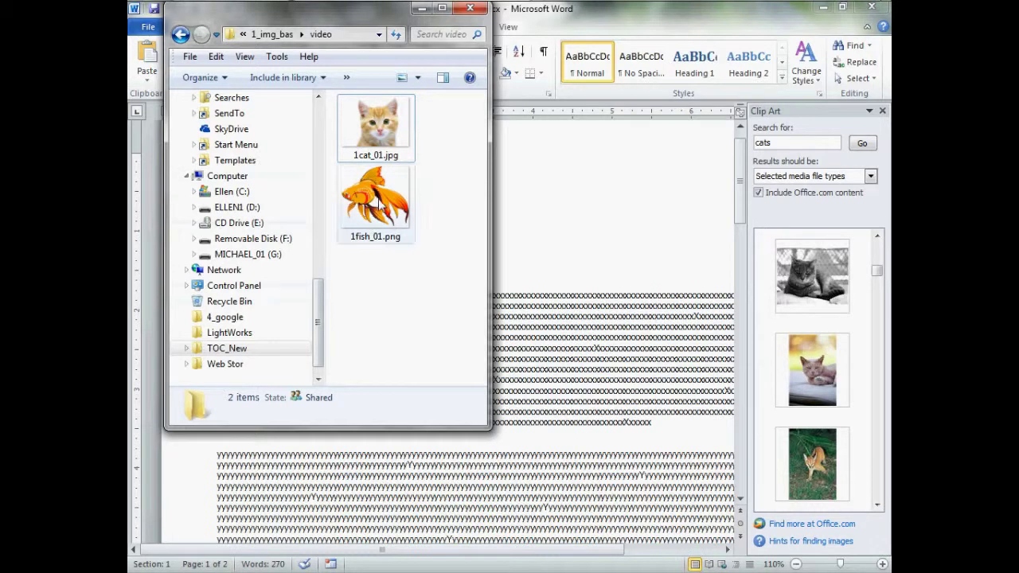
pyautogui.click(381, 205)
pyautogui.rightClick(379, 202)
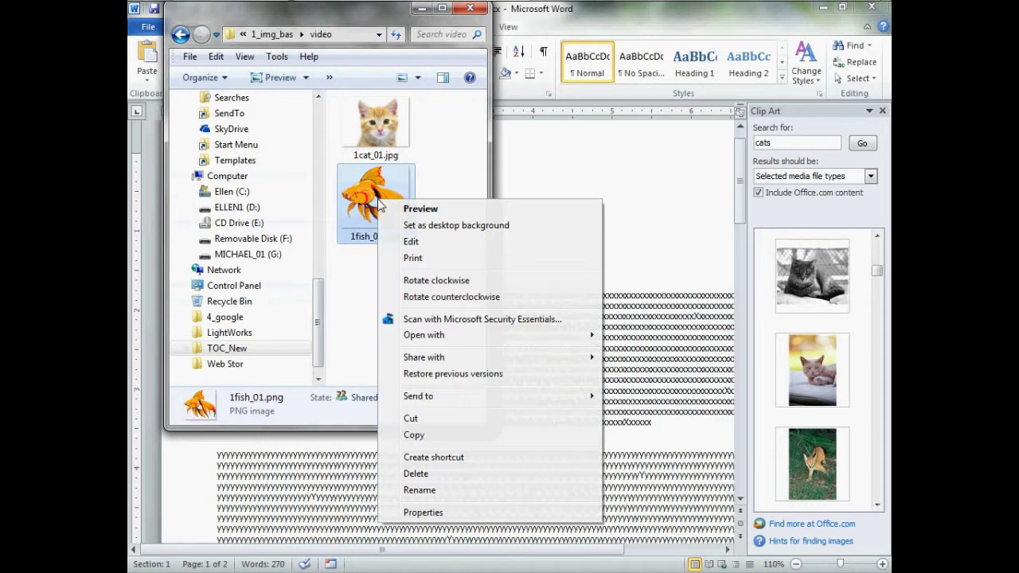
pyautogui.click(414, 436)
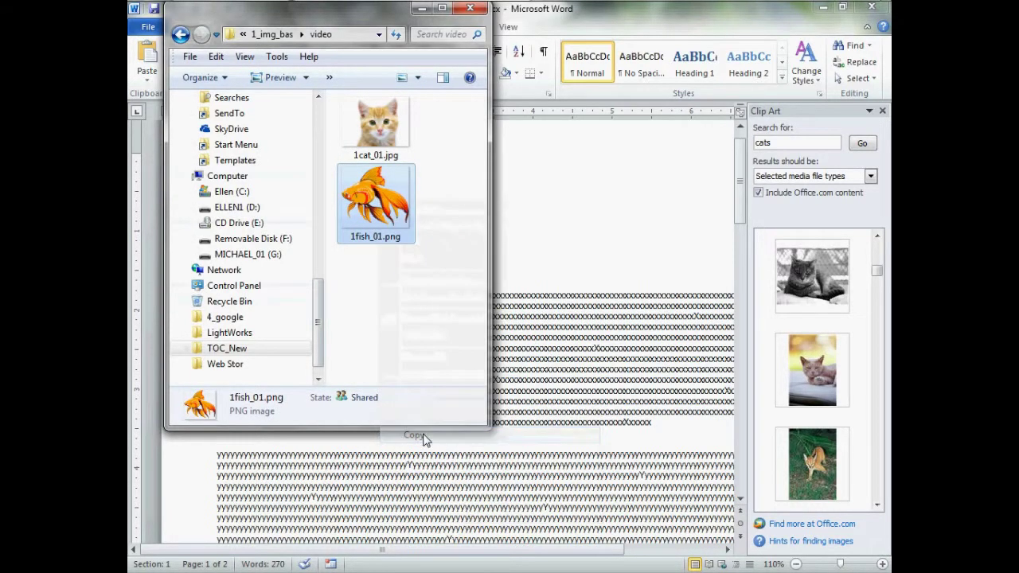
# - Paste the goldfish above the x and y text in Word, then delete it
pyautogui.click(515, 269)
pyautogui.rightClick(296, 223)
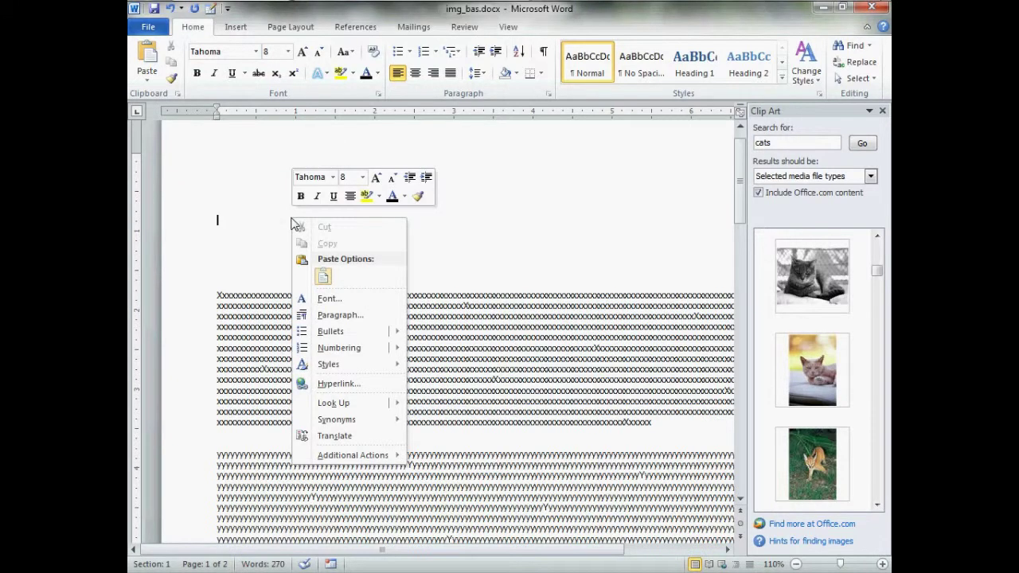
pyautogui.click(324, 277)
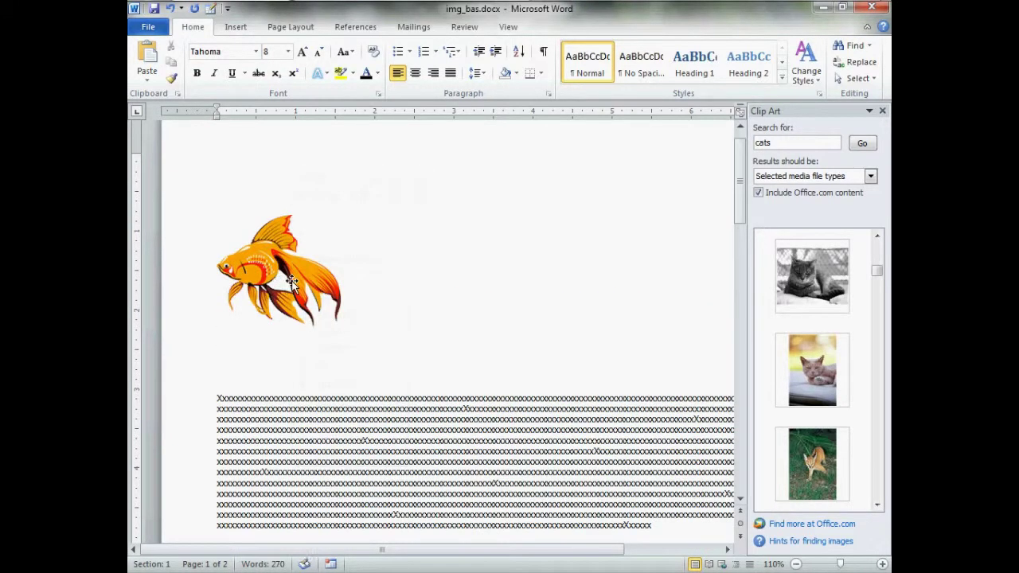
pyautogui.click(292, 282)
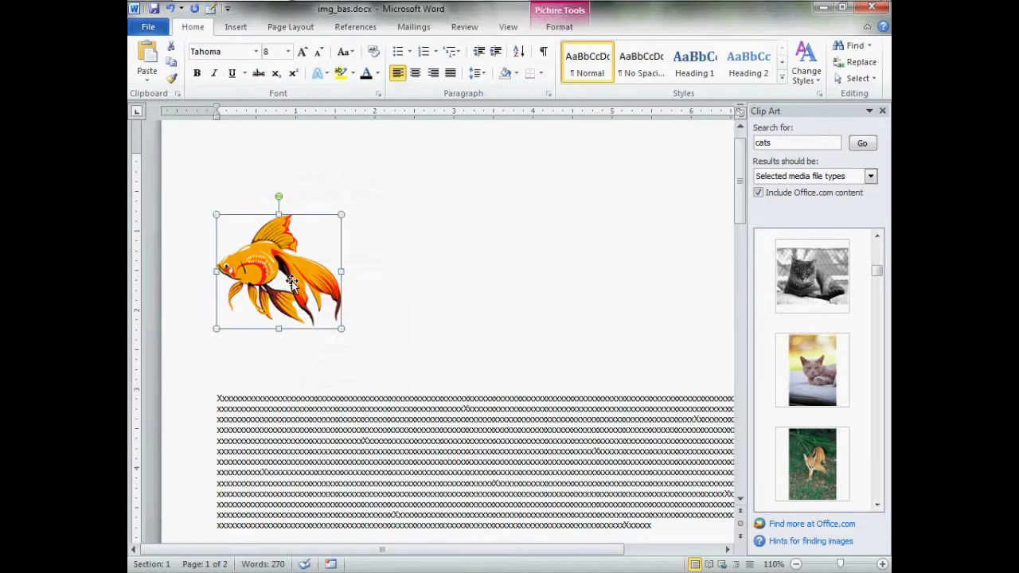
pyautogui.press('Delete')
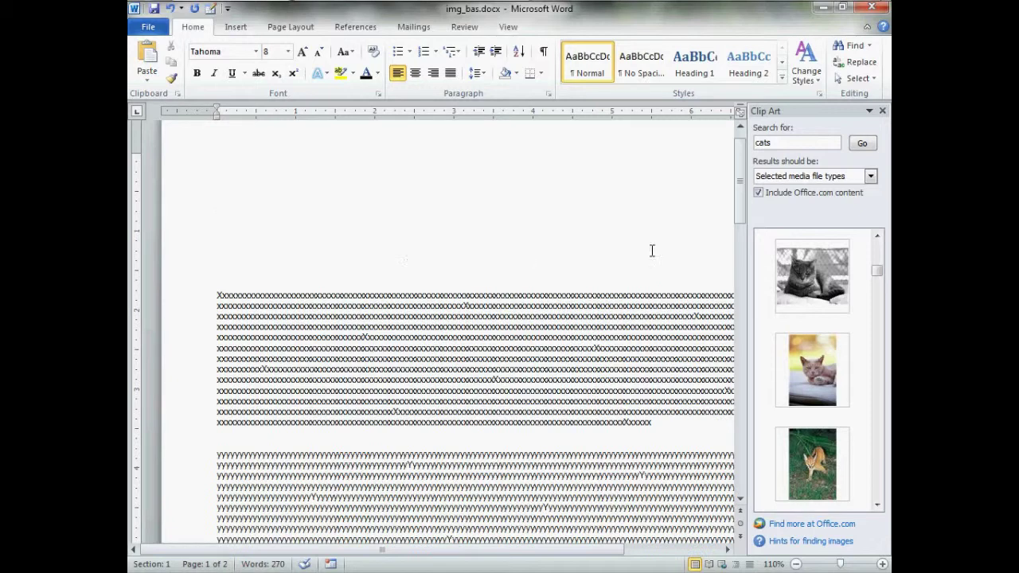
# - Close the Clip Art pane so img_bas.docx fills the window
pyautogui.click(883, 112)
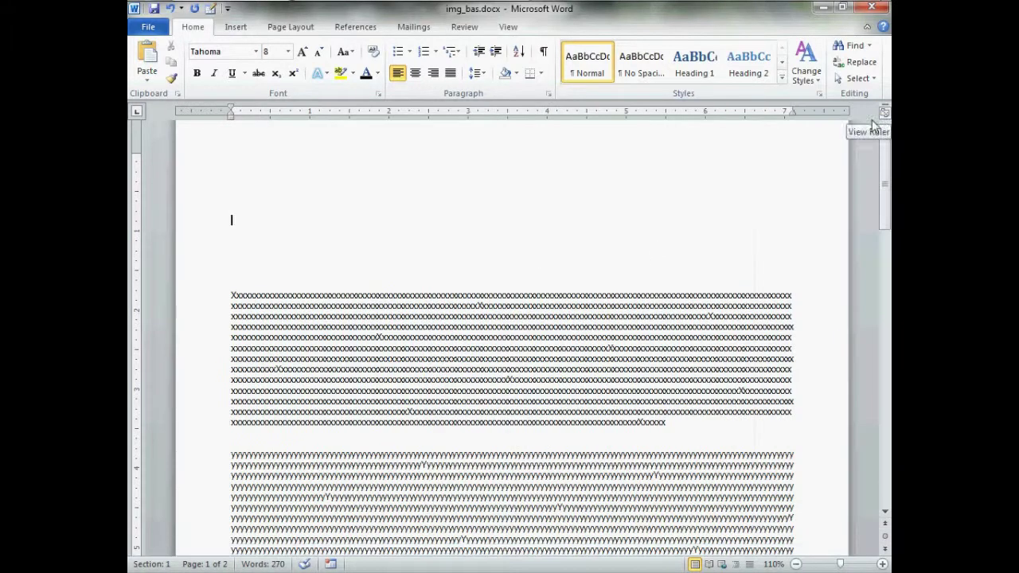